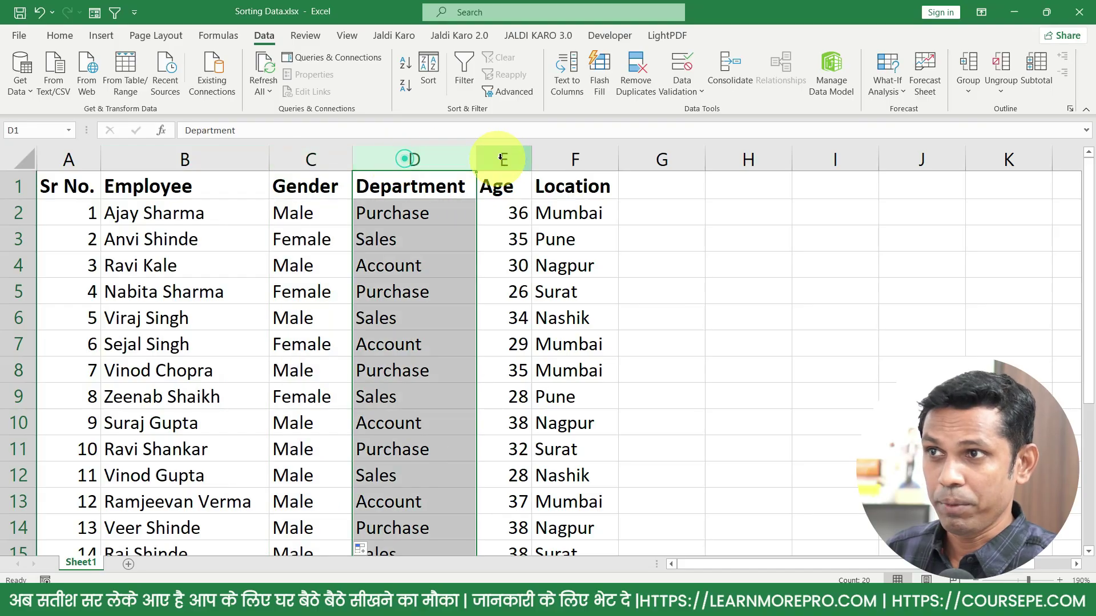
Review the Location and Age columns of the employee table, including the first age values.
left_click(505, 160)
left_click(563, 161)
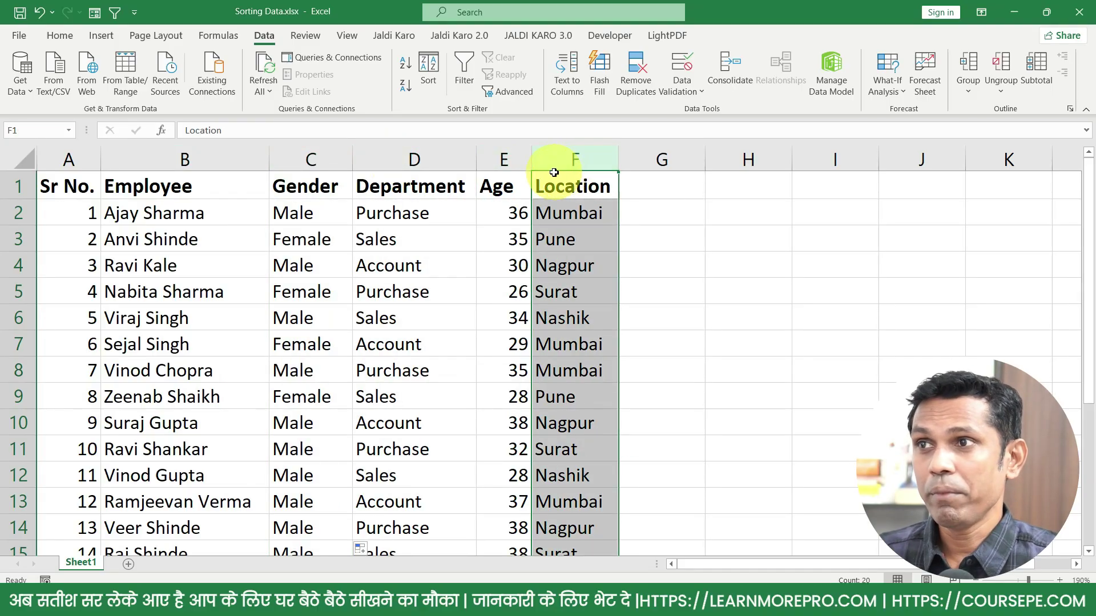
left_click(502, 162)
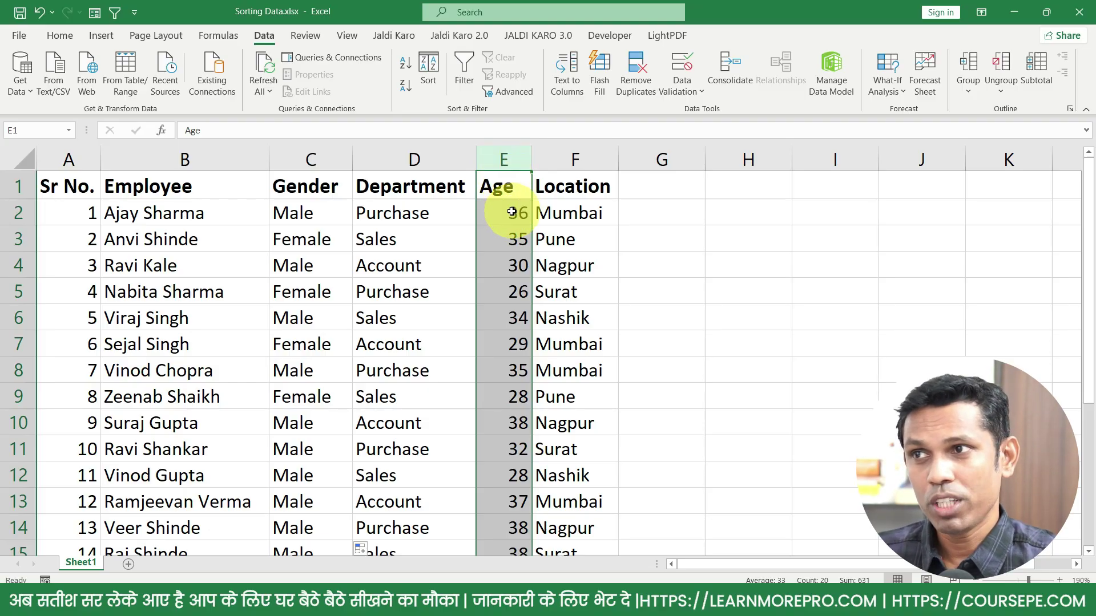
left_click_drag(510, 213, 521, 345)
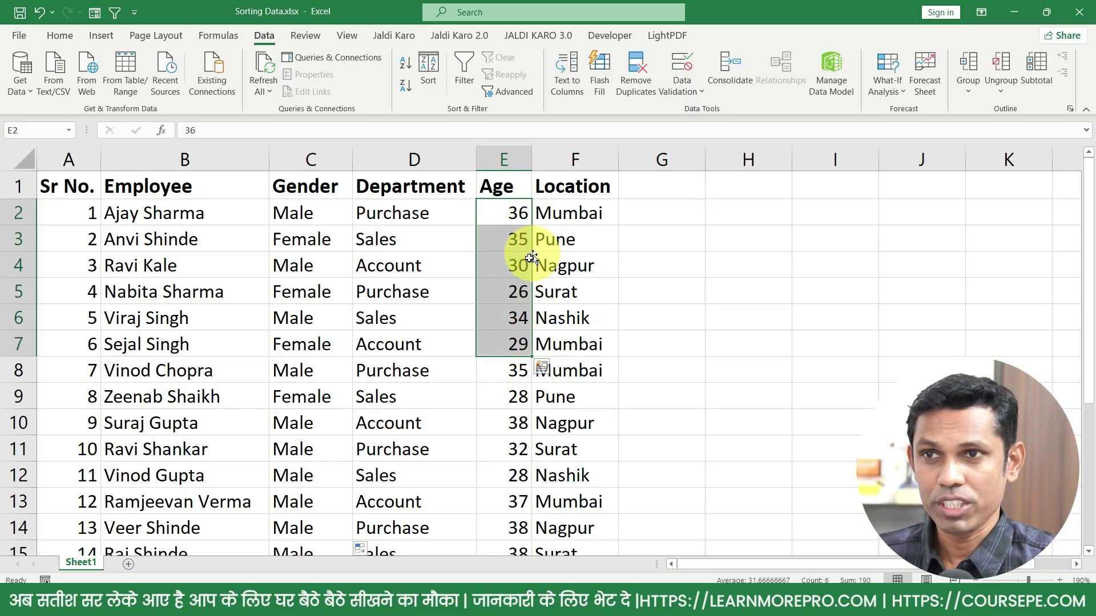
left_click_drag(508, 214, 514, 350)
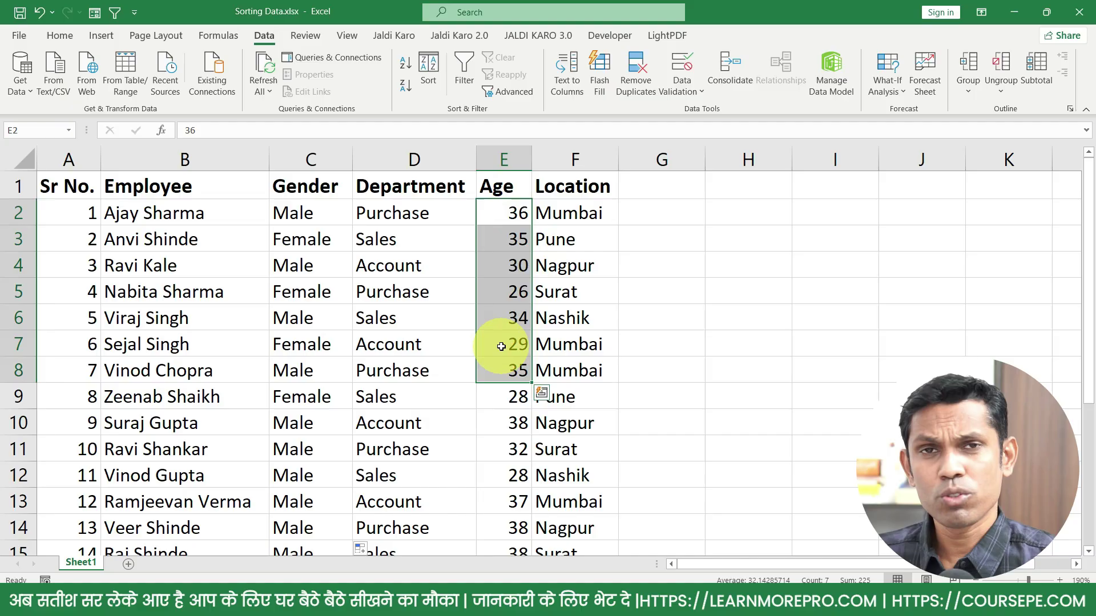
left_click(500, 212)
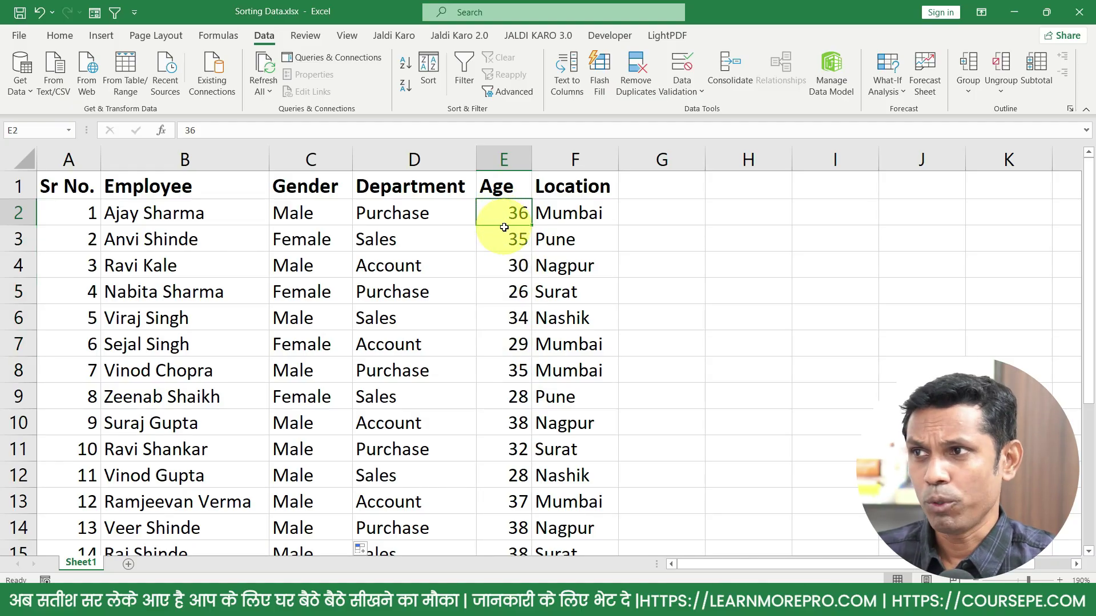
left_click(504, 162)
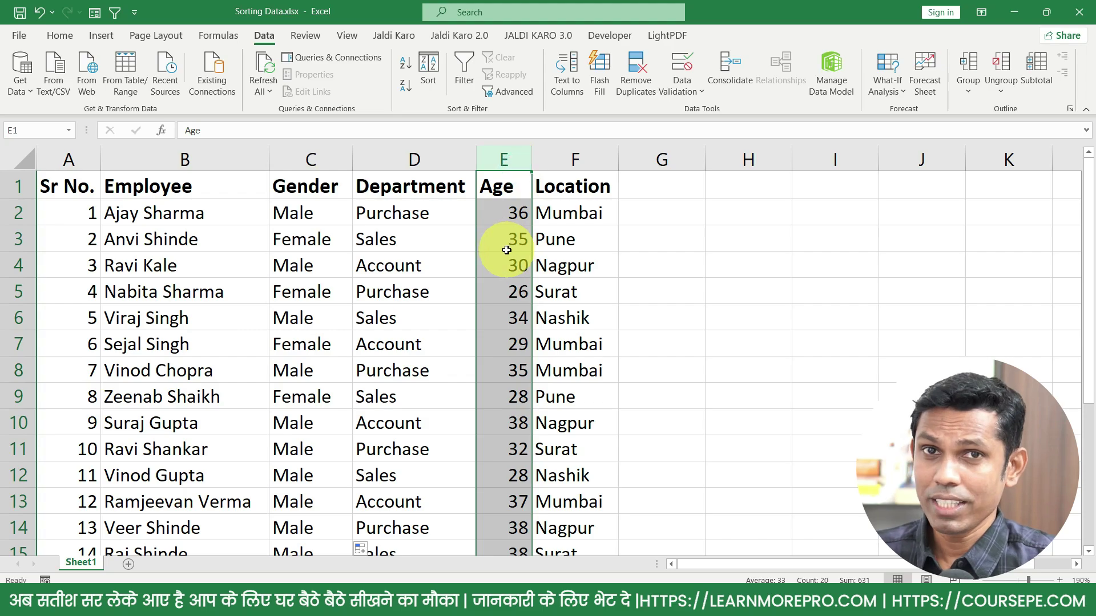
Try sorting only the Employee column A to Z by continuing with the current selection, and undo that sort.
left_click(139, 155)
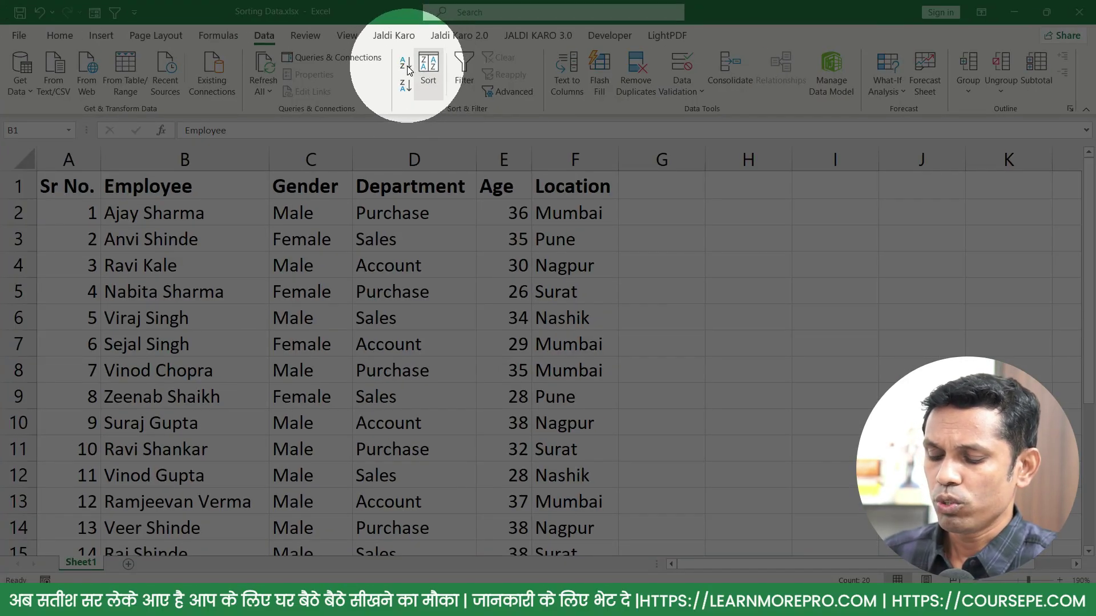
left_click(208, 161)
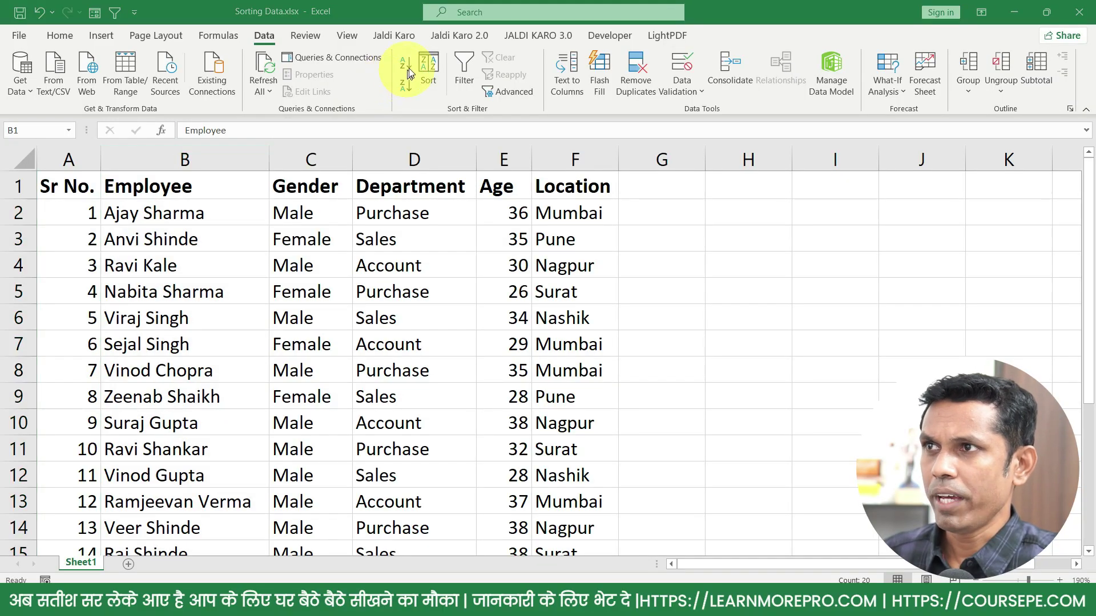
left_click(407, 66)
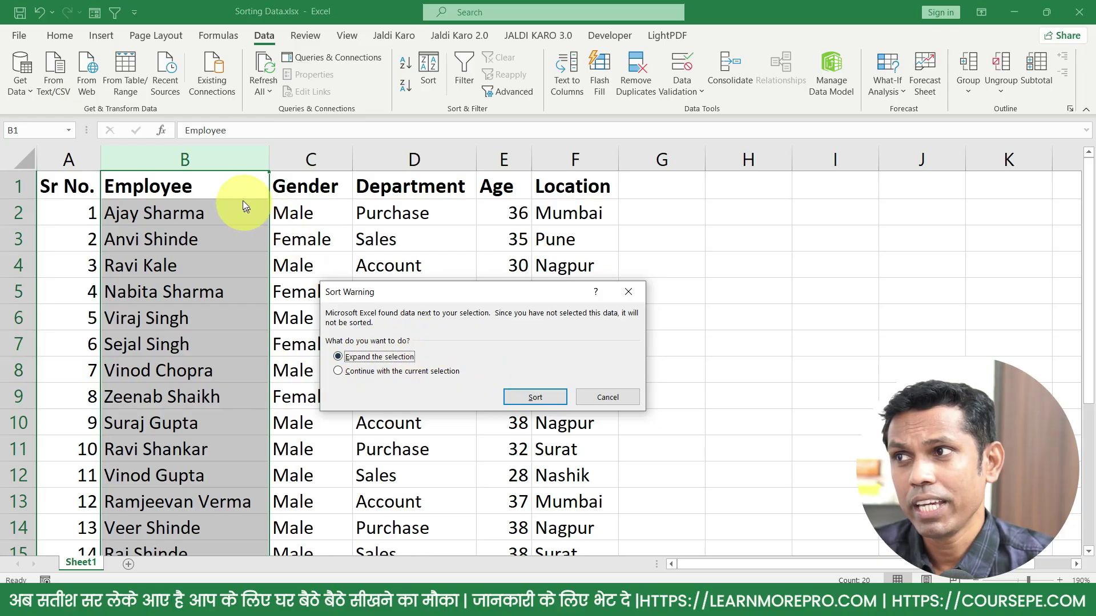
left_click(364, 371)
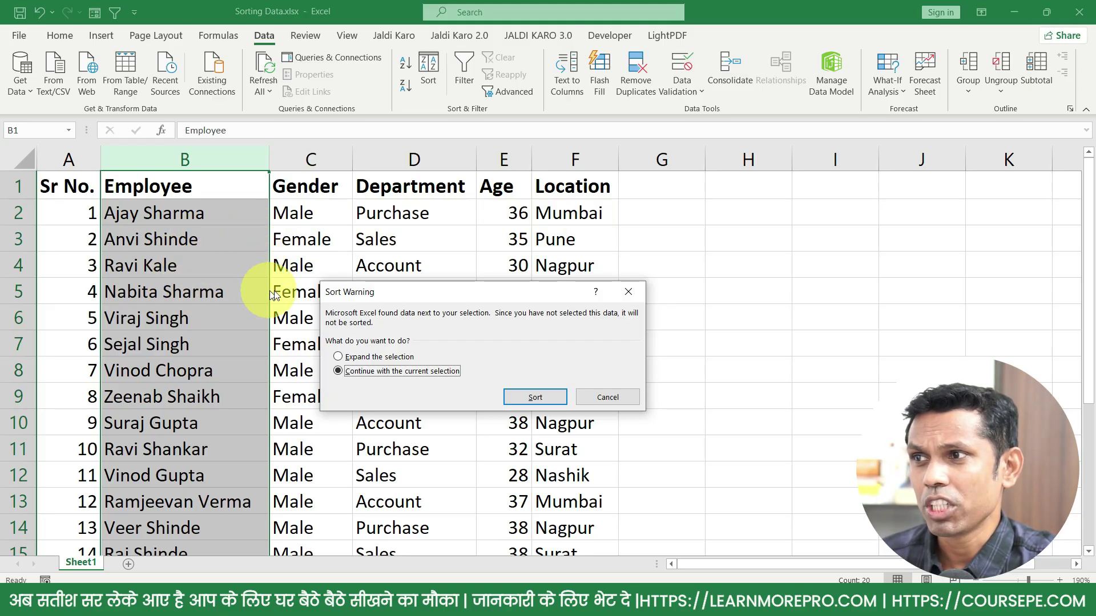
left_click_drag(359, 288, 471, 294)
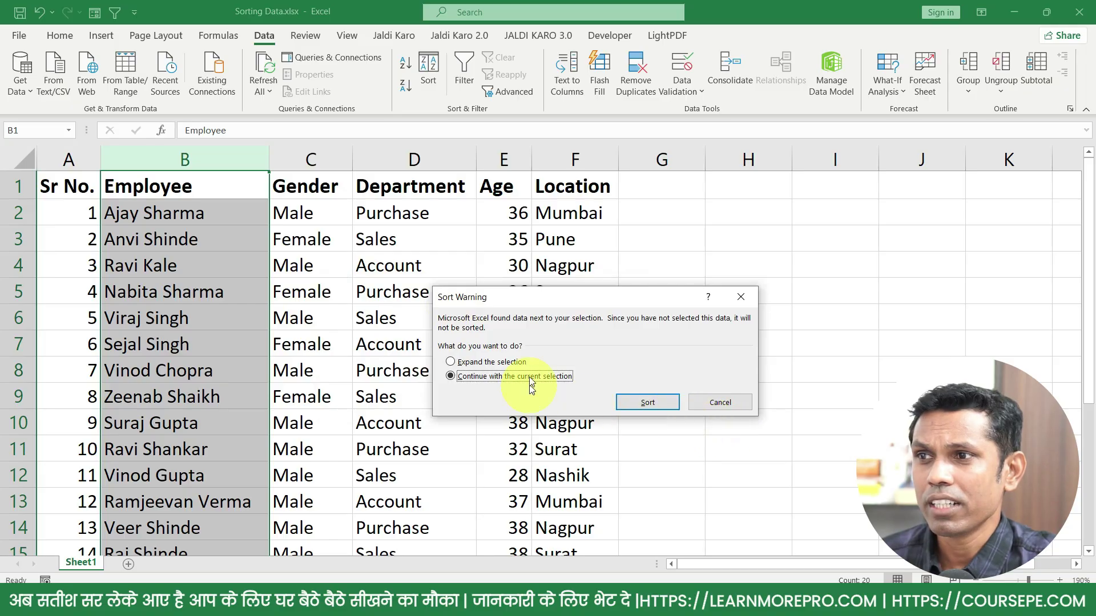
left_click(667, 404)
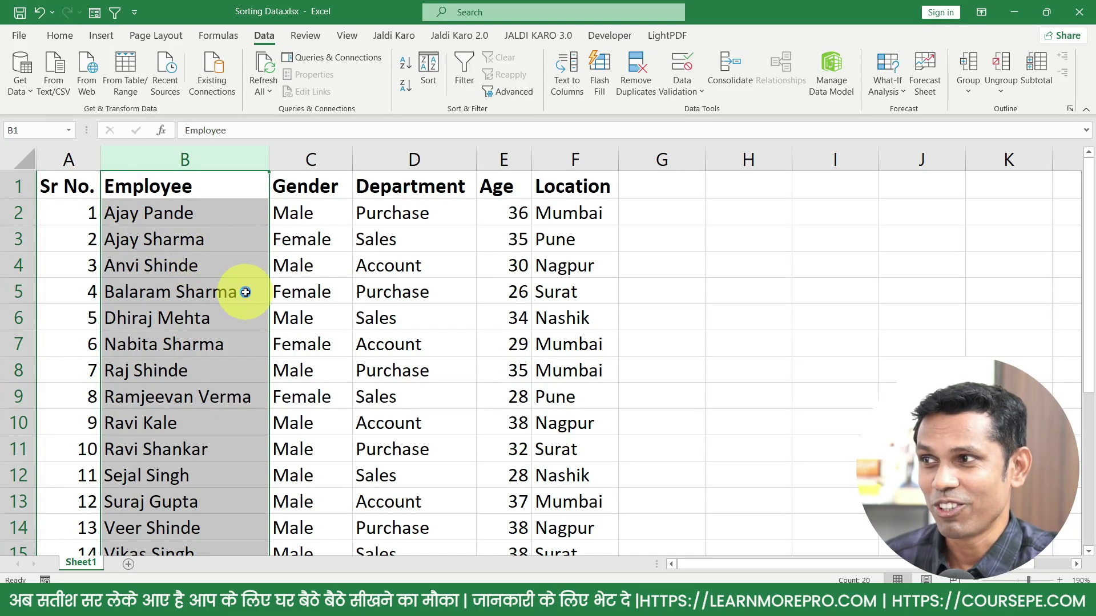
key("ctrl+z")
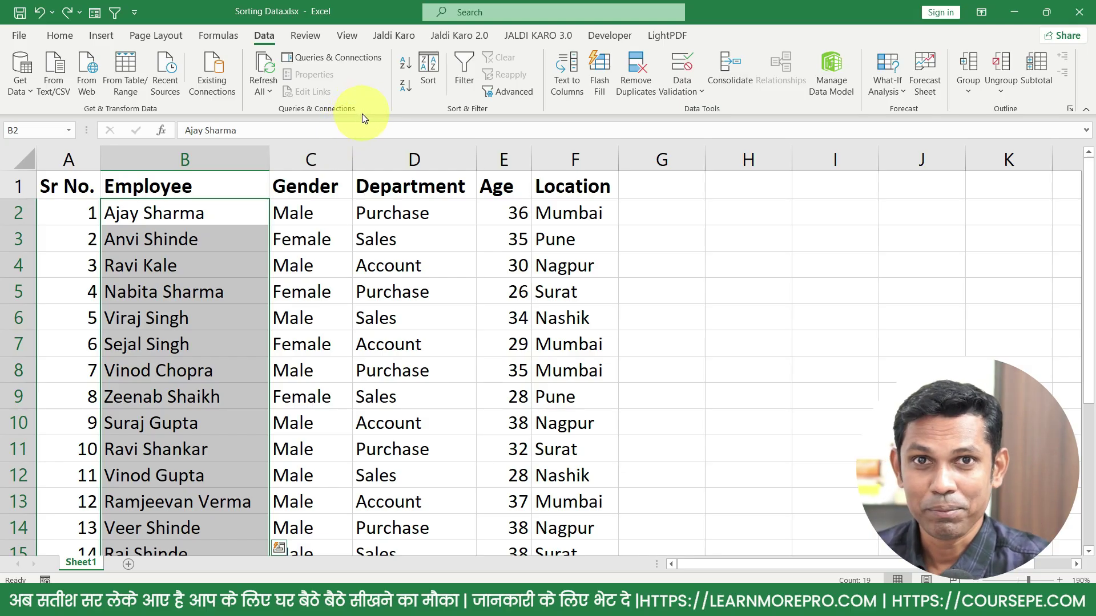
Sort the employee names in B2:B20 A to Z, expanding the selection to the adjacent columns.
left_click(403, 64)
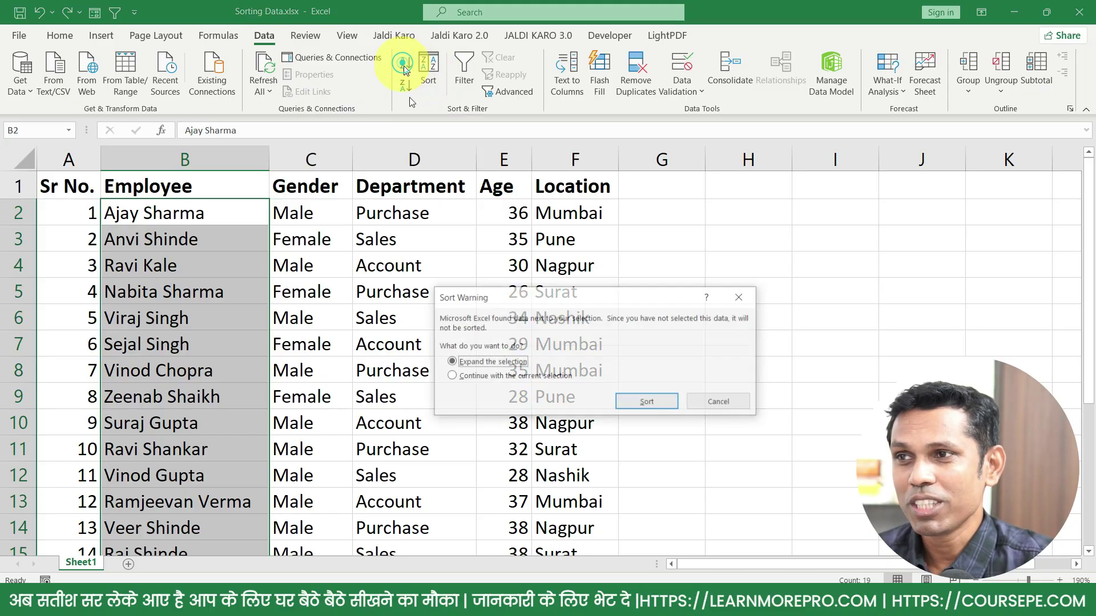
left_click(492, 365)
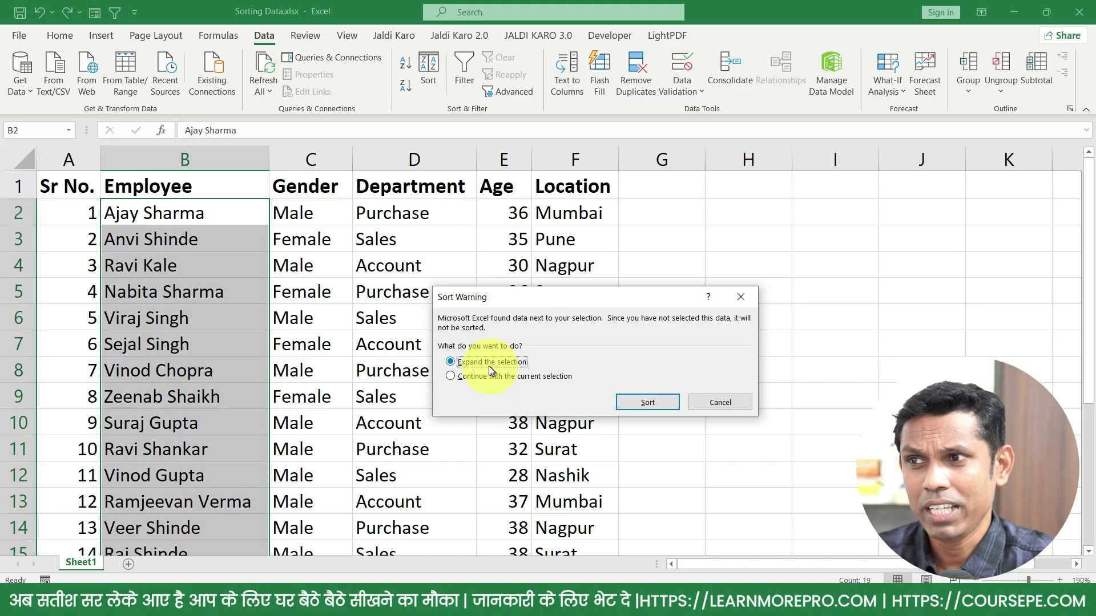
left_click(669, 403)
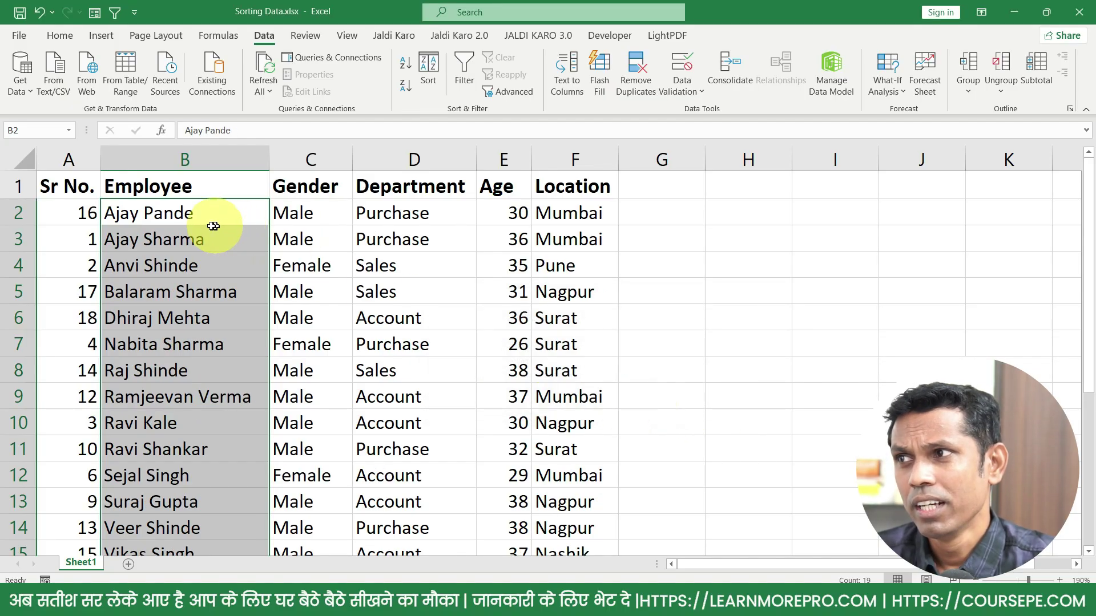
Examine the sorted employee rows from first to last, checking that each name keeps its gender, department, age and location.
left_click_drag(202, 216, 593, 214)
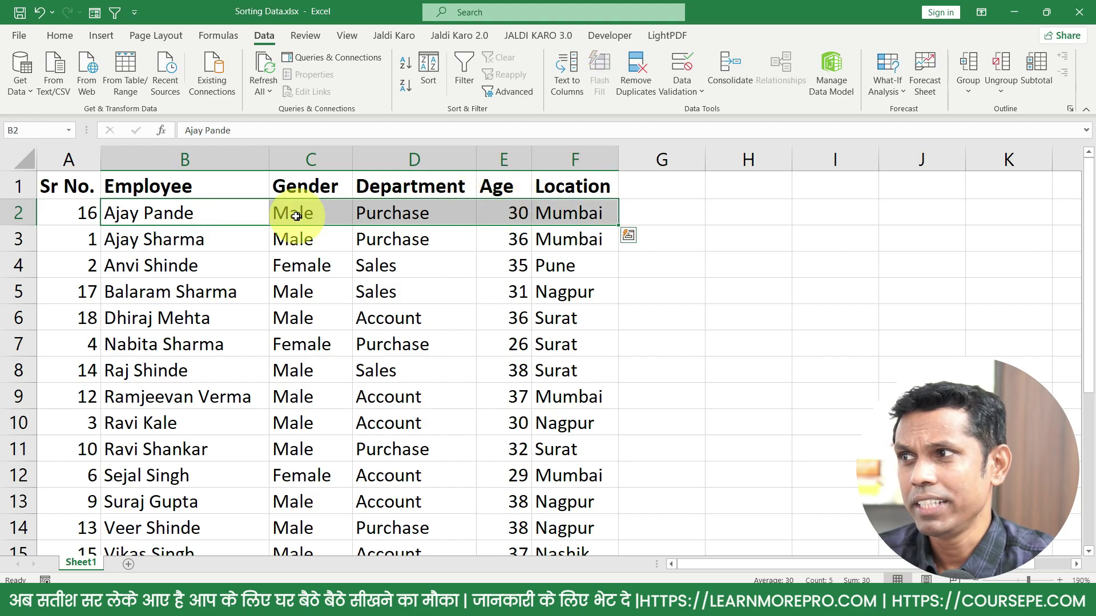
left_click_drag(202, 236, 563, 234)
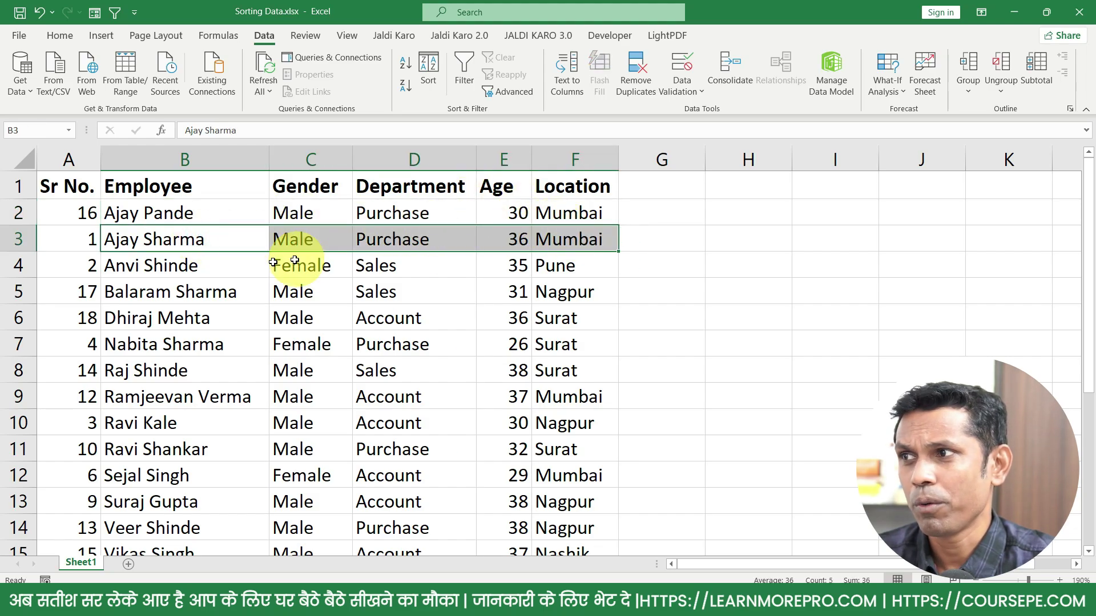
left_click_drag(182, 266, 566, 267)
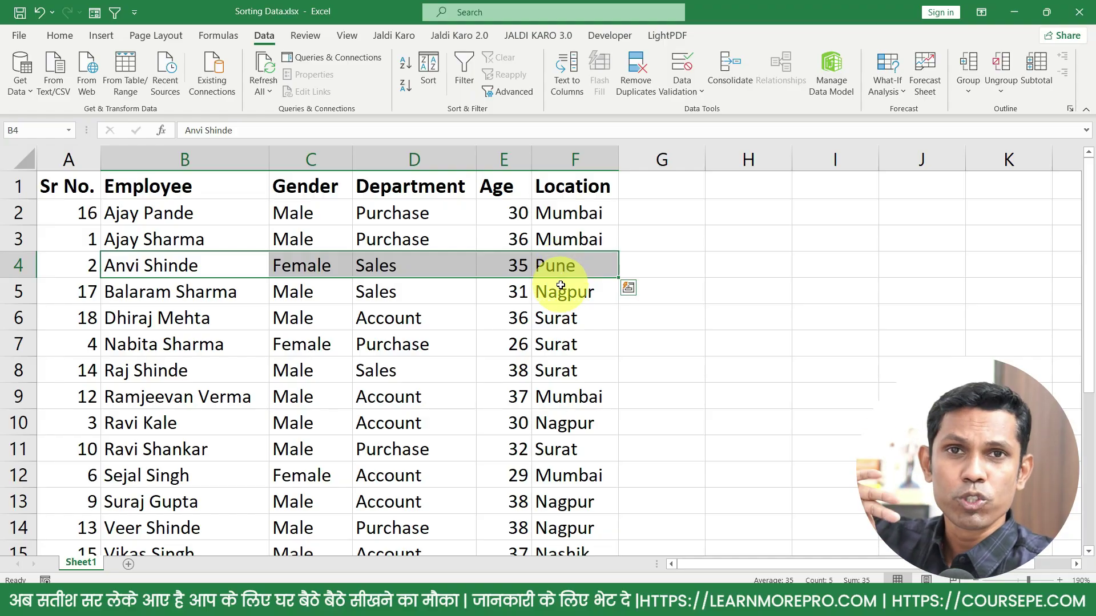
left_click_drag(188, 216, 195, 476)
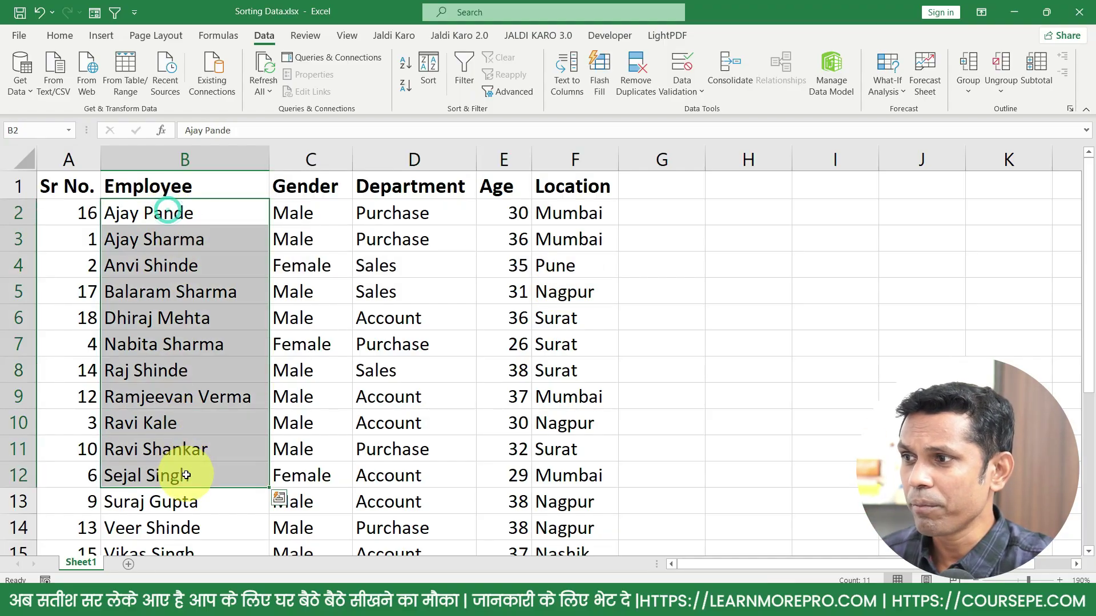
scroll(188, 484, "down", 5)
scroll(196, 480, "up", 3)
scroll(262, 399, "down", 3)
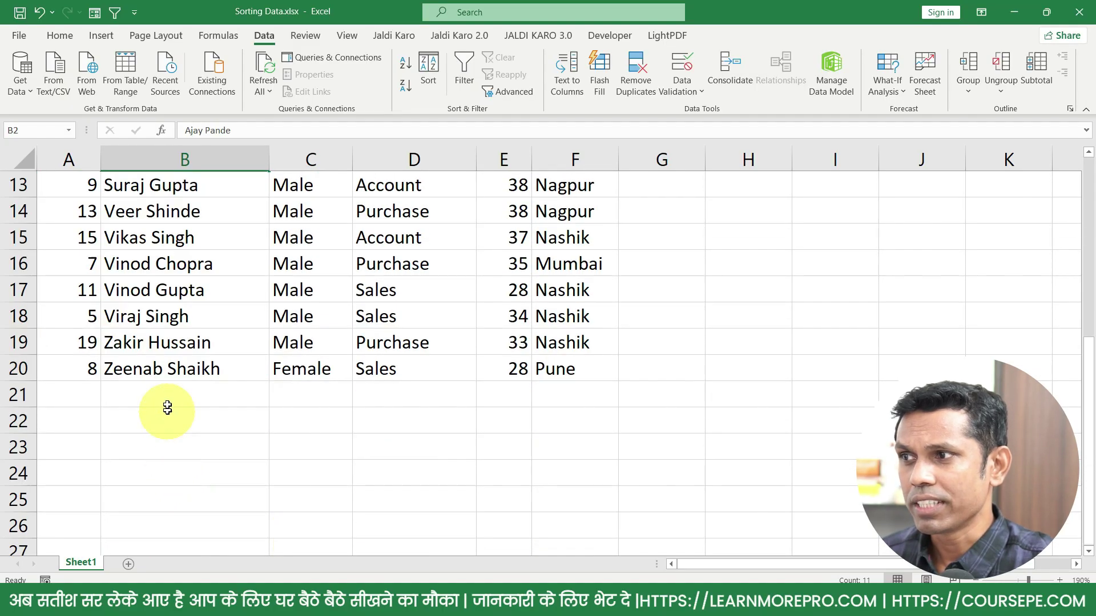
left_click(160, 373)
scroll(262, 342, "up", 4)
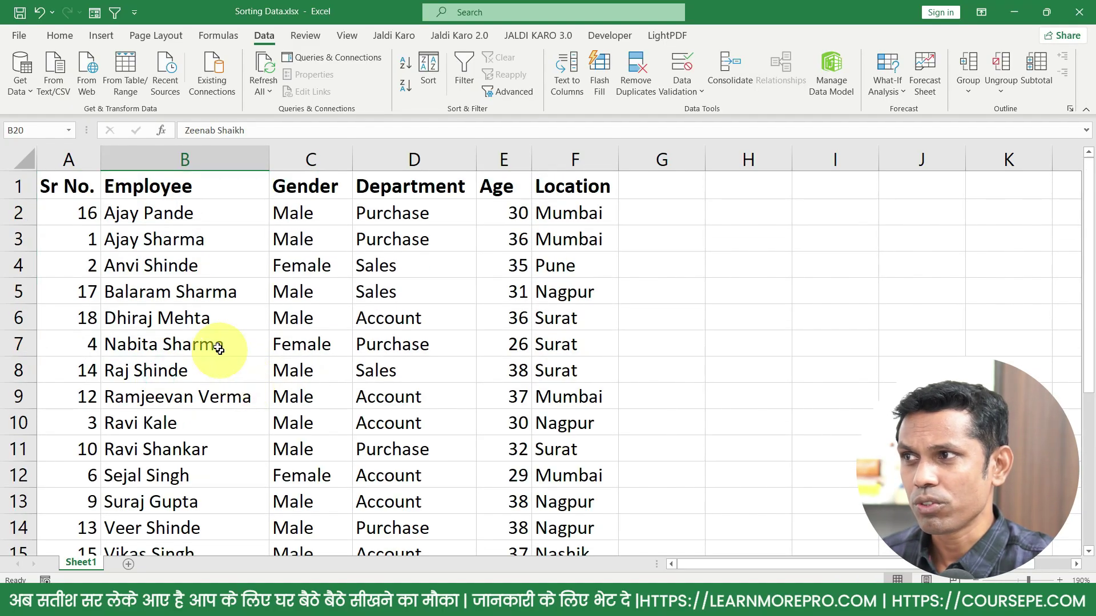
left_click(175, 224)
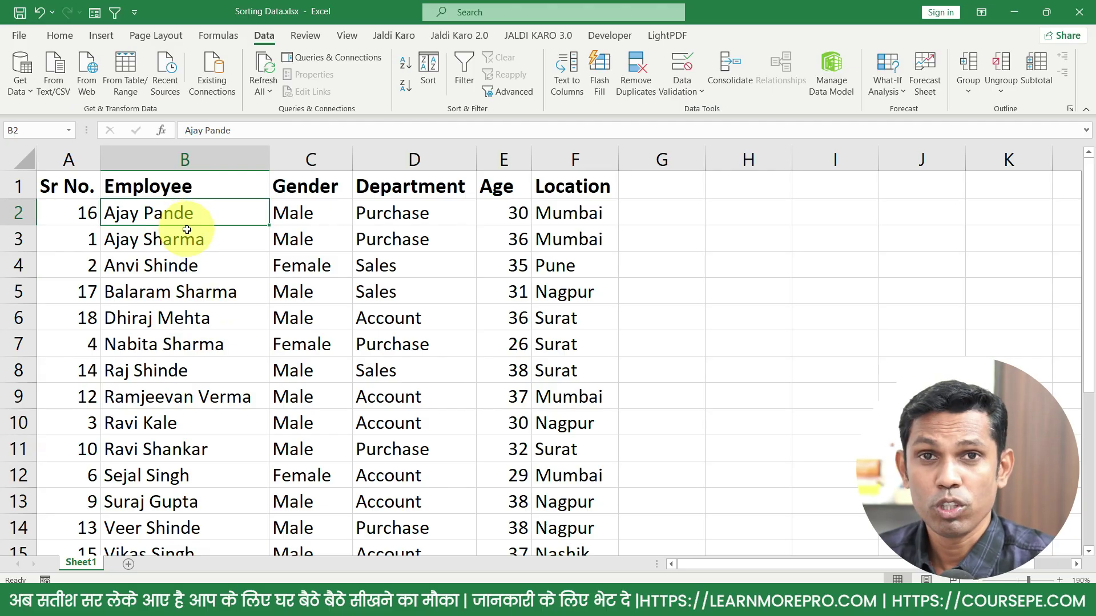
Sort only the Sr No. values in A2:A20 in ascending order, continuing with the current selection.
left_click_drag(77, 214, 55, 501)
scroll(147, 447, "up", 3)
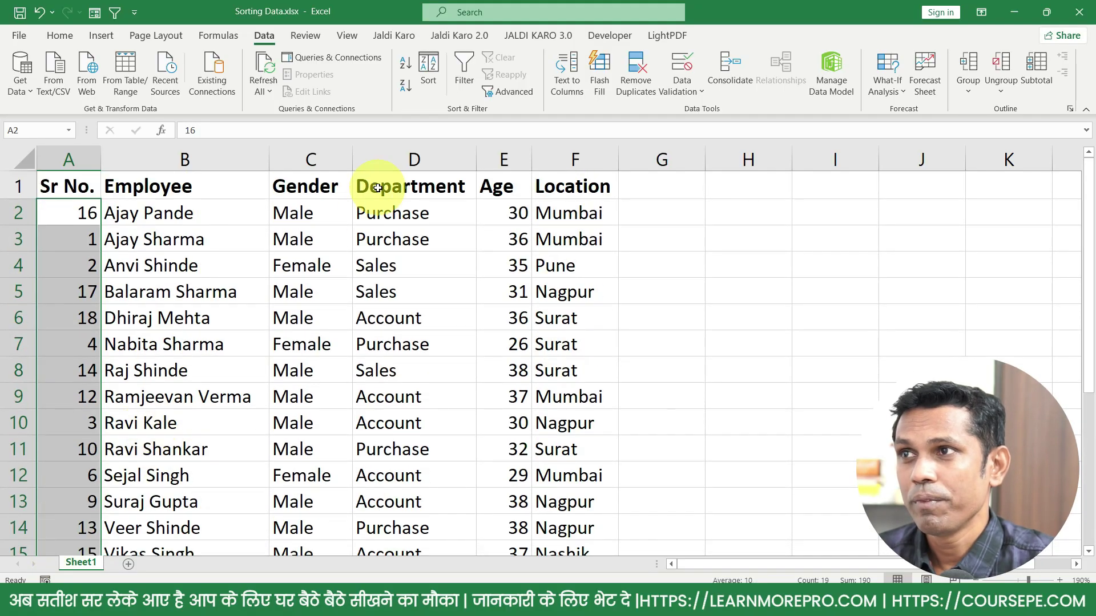
left_click(402, 67)
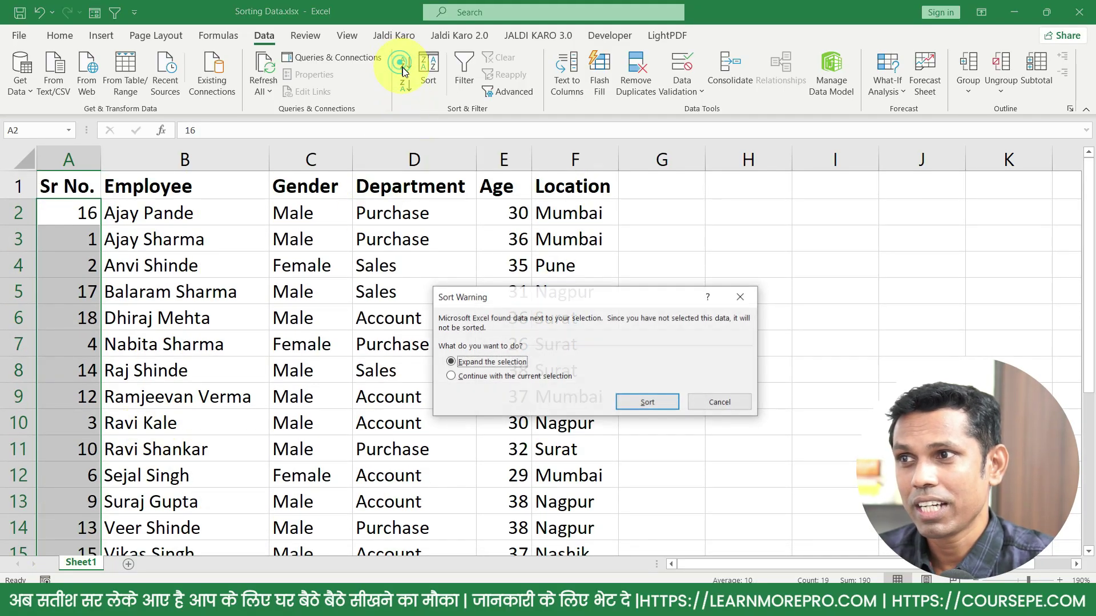
left_click(478, 377)
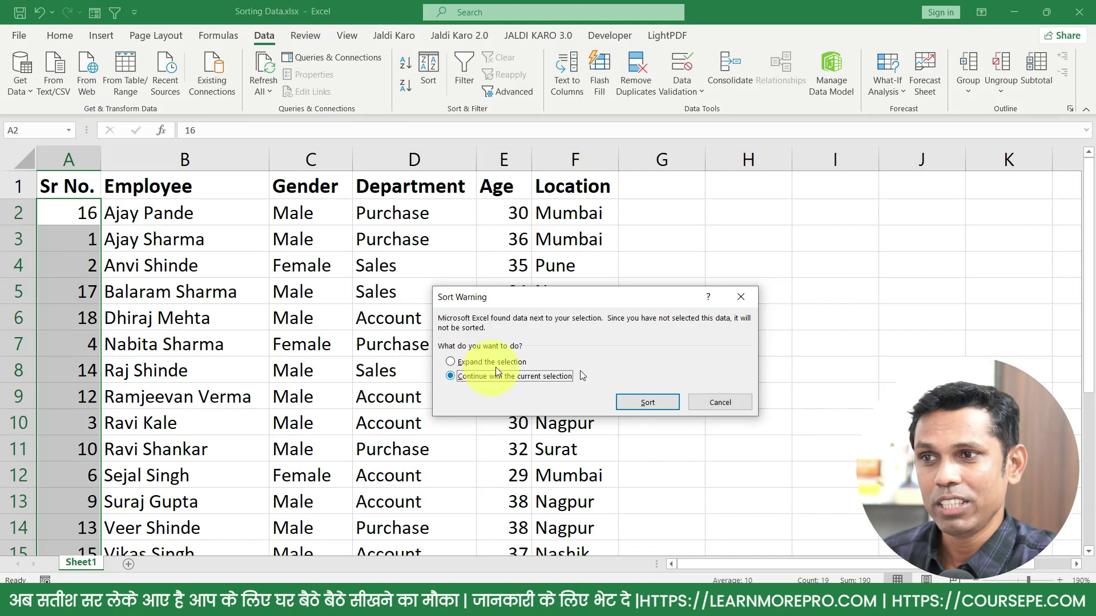
left_click(657, 402)
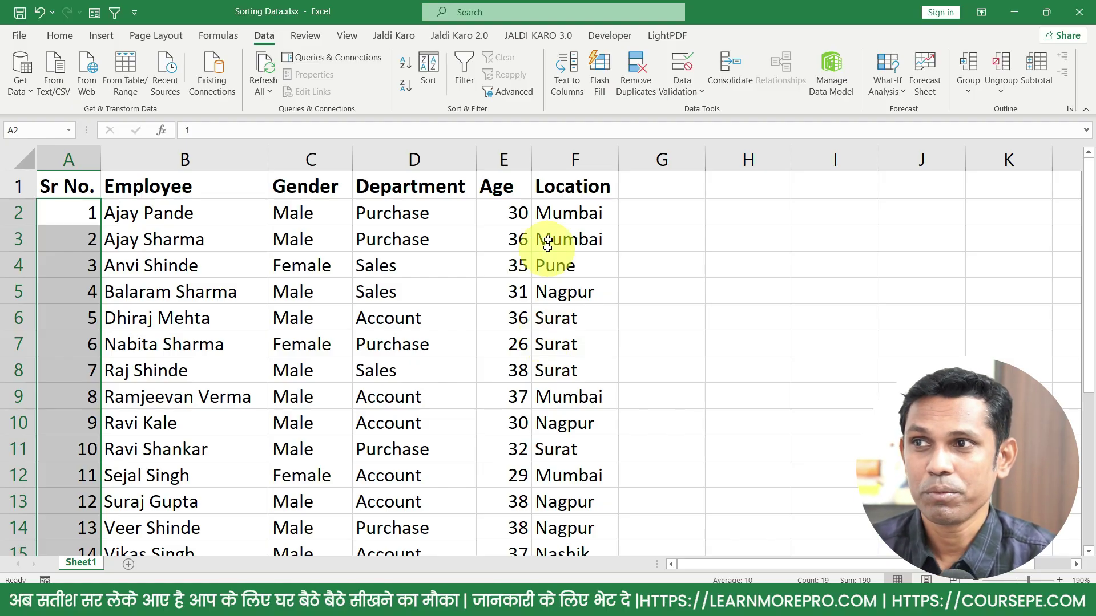
Move the Location column in front of the Age column so it directly follows Department.
left_click_drag(515, 212, 455, 390)
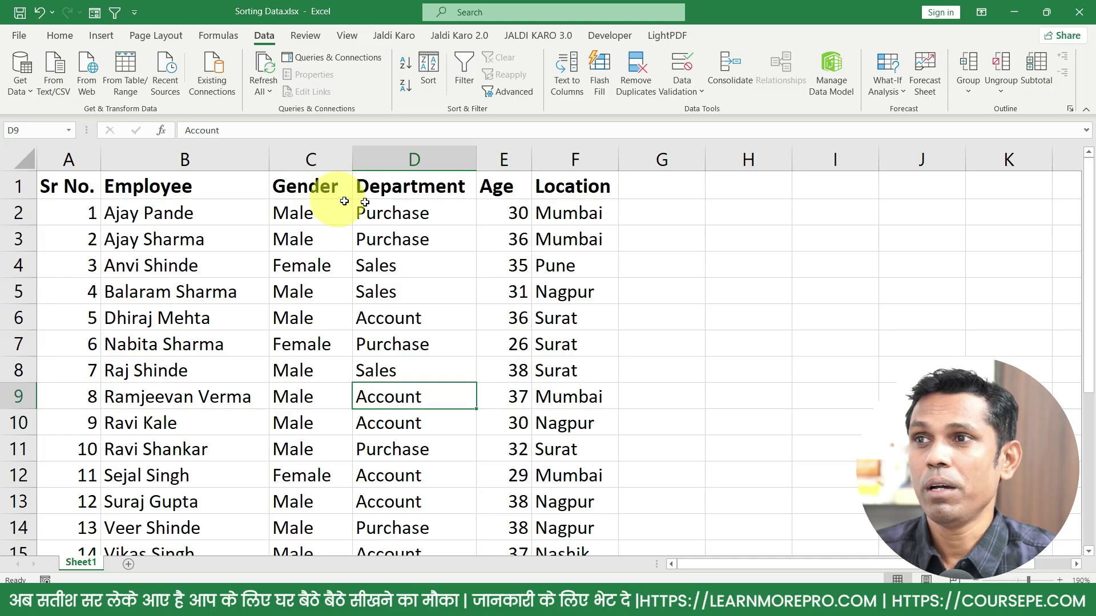
left_click(563, 177)
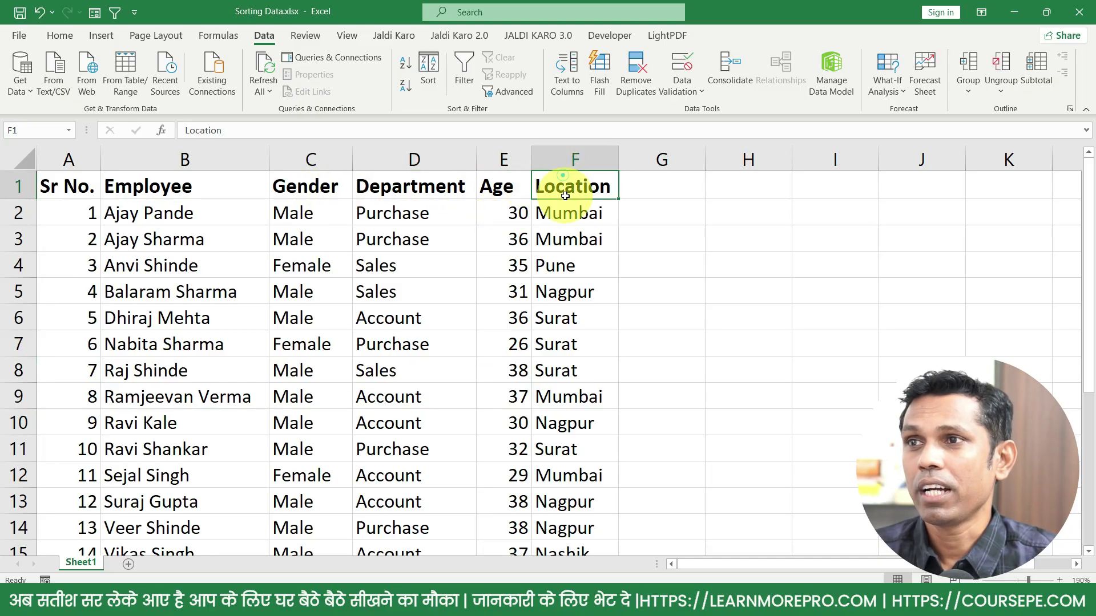
key("ctrl+shift+Down")
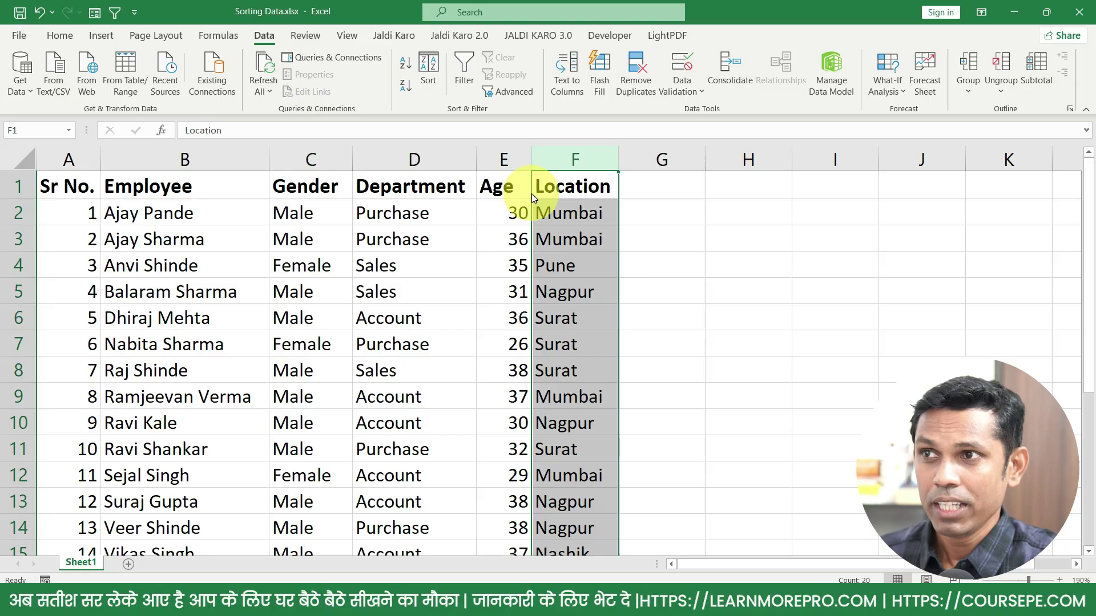
left_click_drag(532, 193, 486, 206)
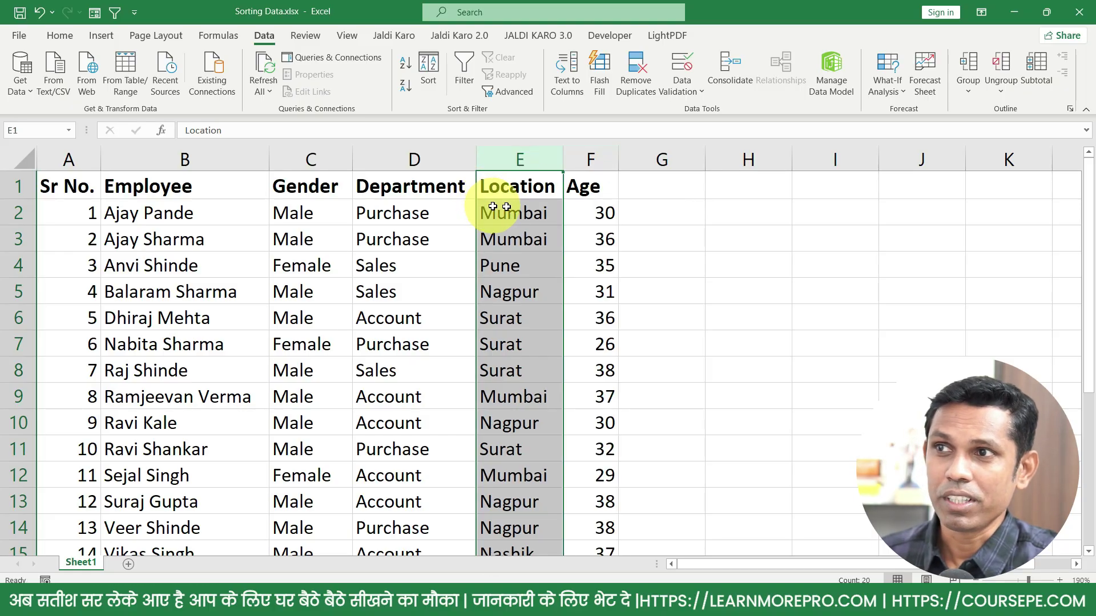
left_click(578, 218)
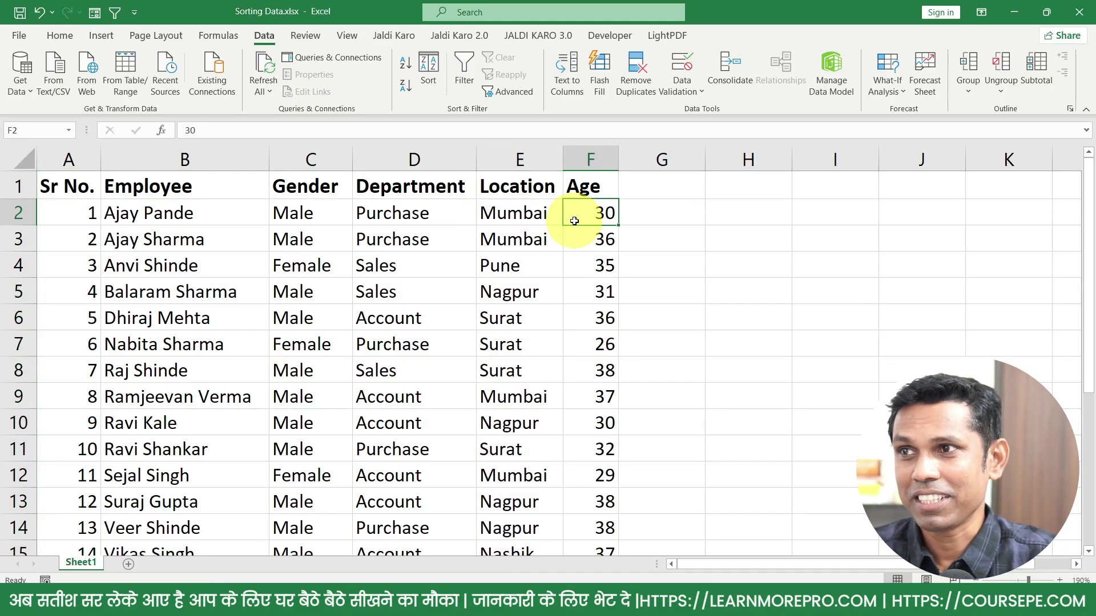
Examine the repeated Department values and the matching Location entries throughout the employee table.
left_click_drag(440, 216, 434, 292)
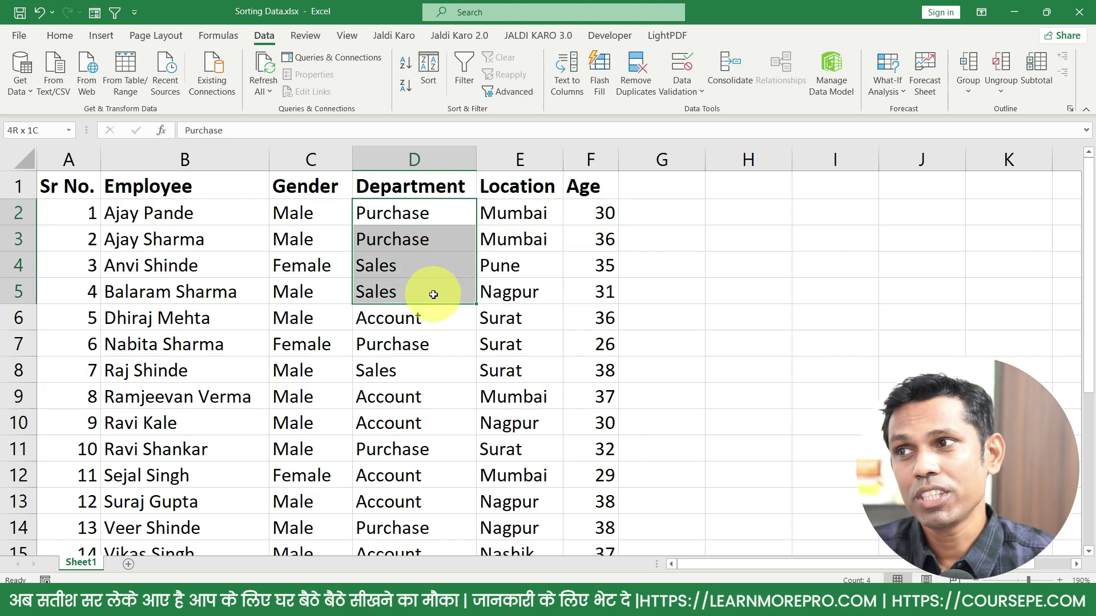
left_click_drag(505, 214, 499, 478)
left_click_drag(395, 216, 392, 275)
left_click(454, 316)
scroll(398, 403, "down", 2)
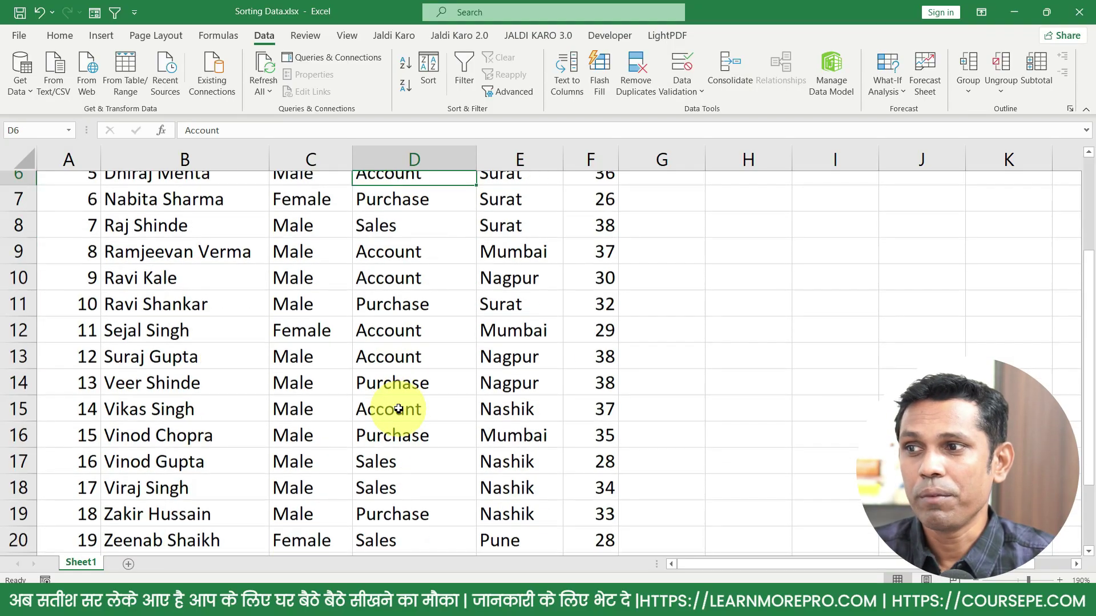
scroll(394, 352, "up", 2)
left_click_drag(400, 212, 416, 262)
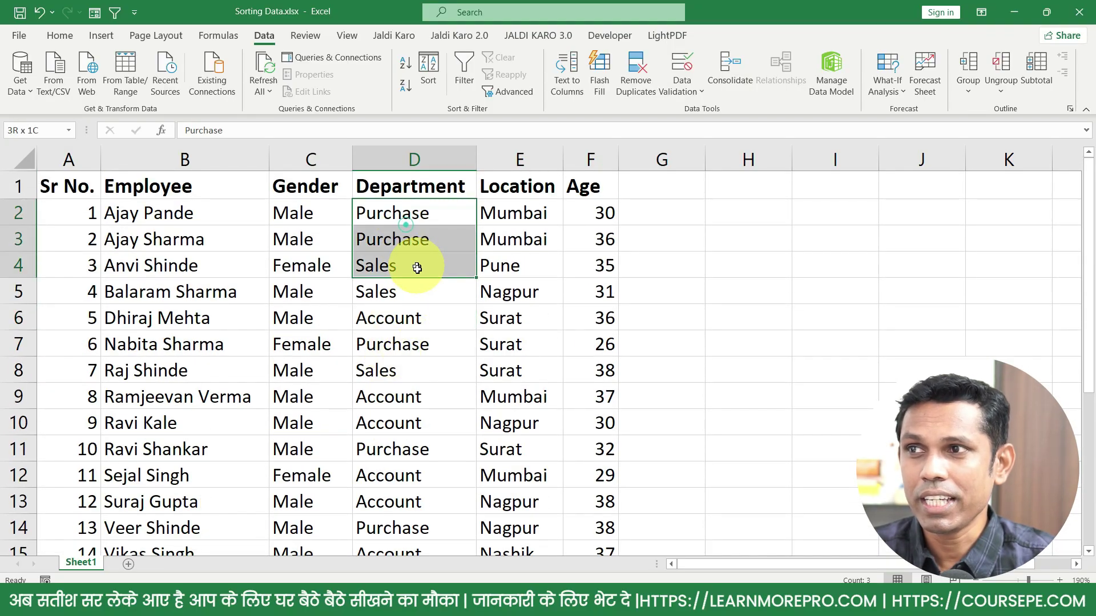
Compare the Department column with the Location column, including the first location entries in E2:E5.
left_click_drag(534, 216, 512, 284)
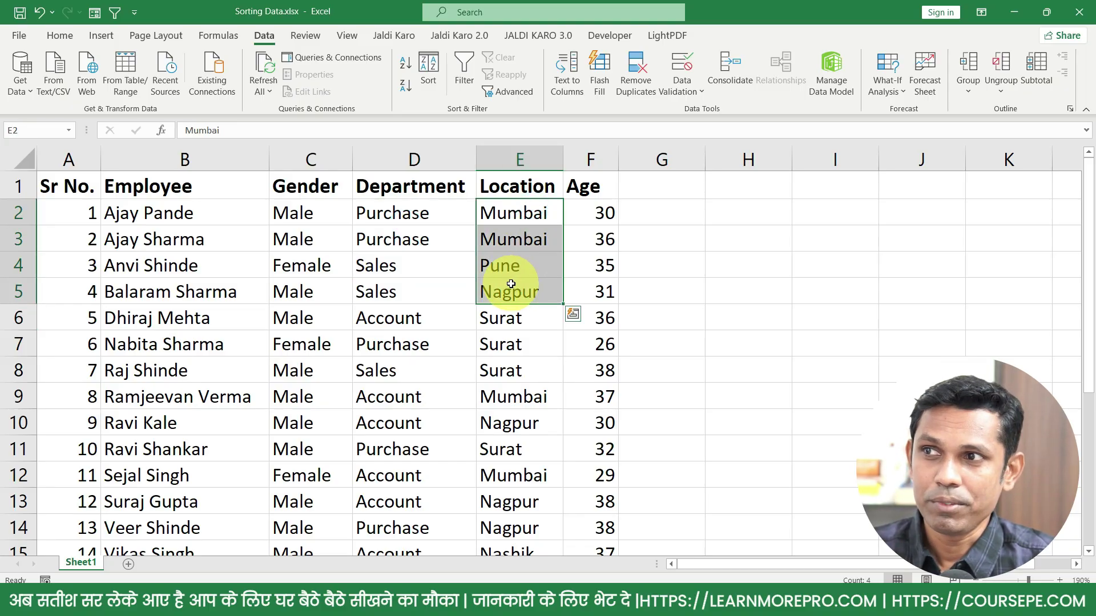
left_click(422, 166)
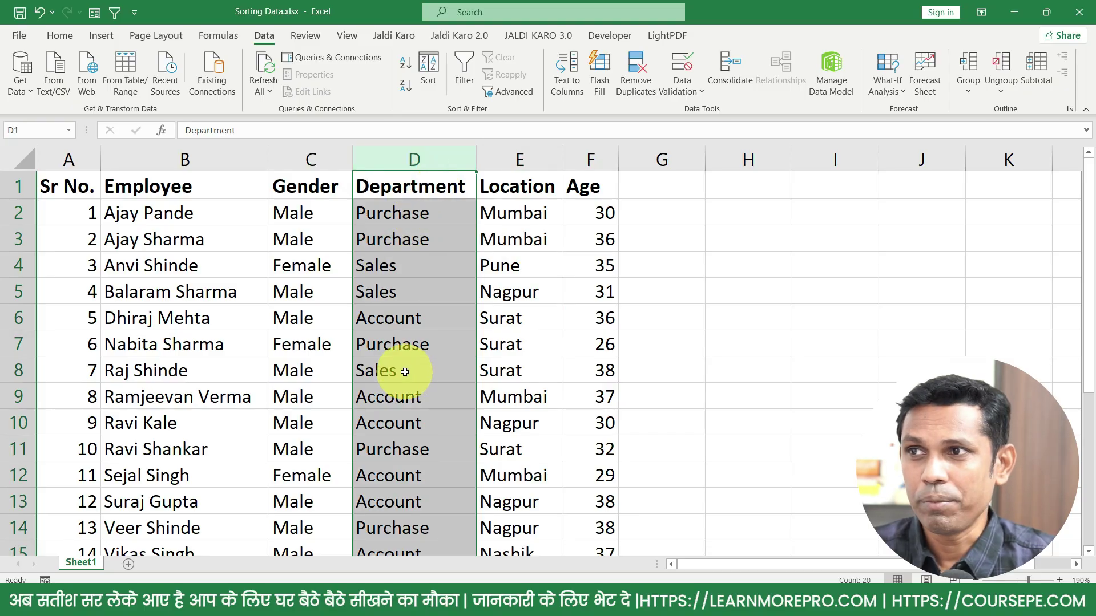
left_click(534, 165)
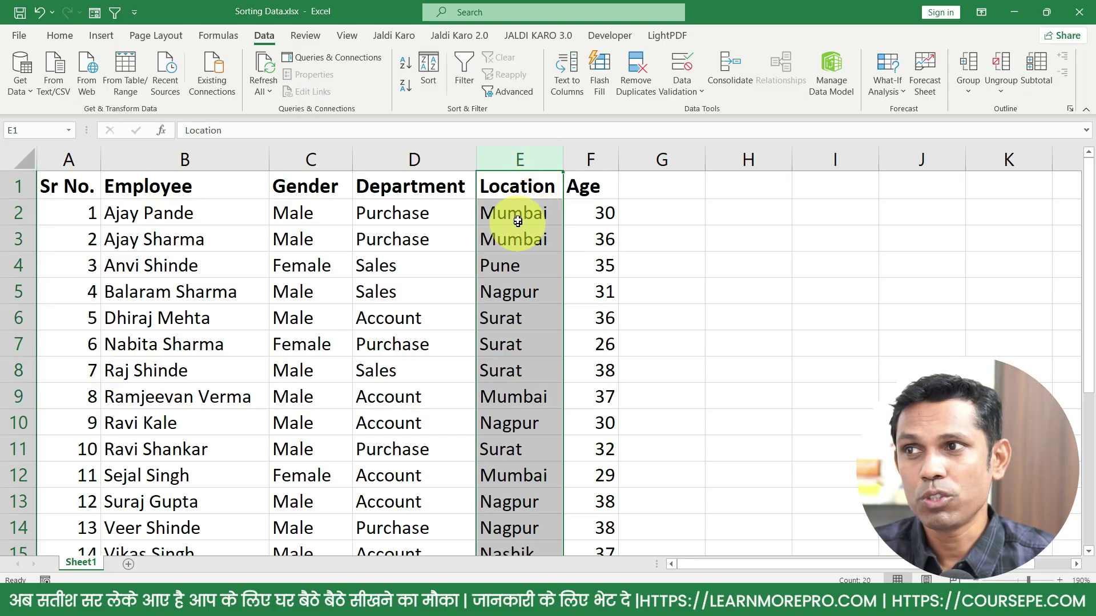
left_click_drag(515, 214, 509, 296)
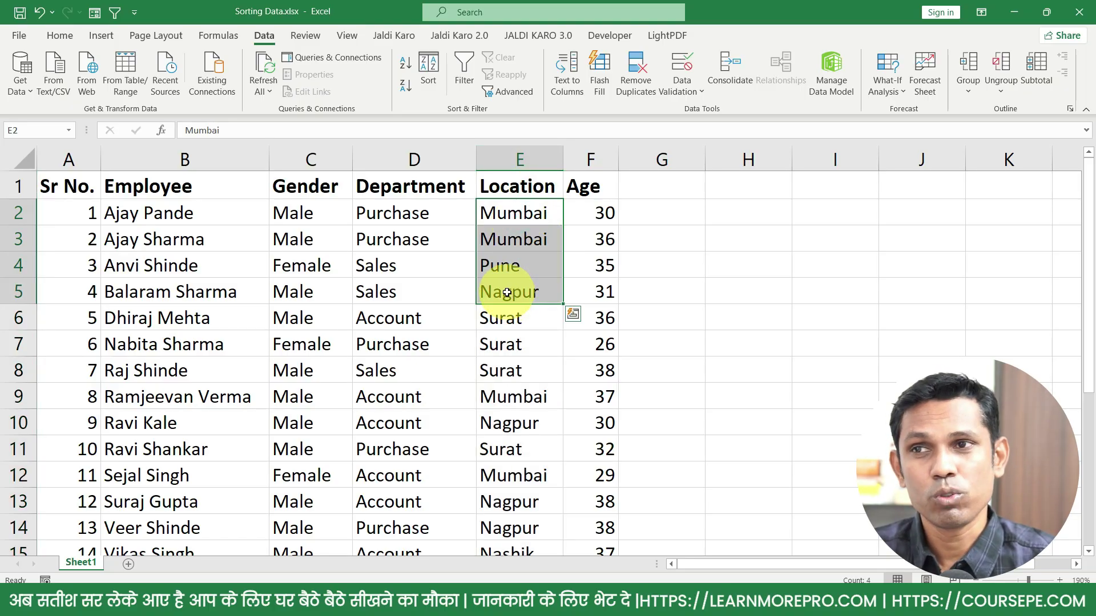
Try sorting the whole table by Department from A to Z with the selection expanded, and undo that sort.
left_click(419, 157)
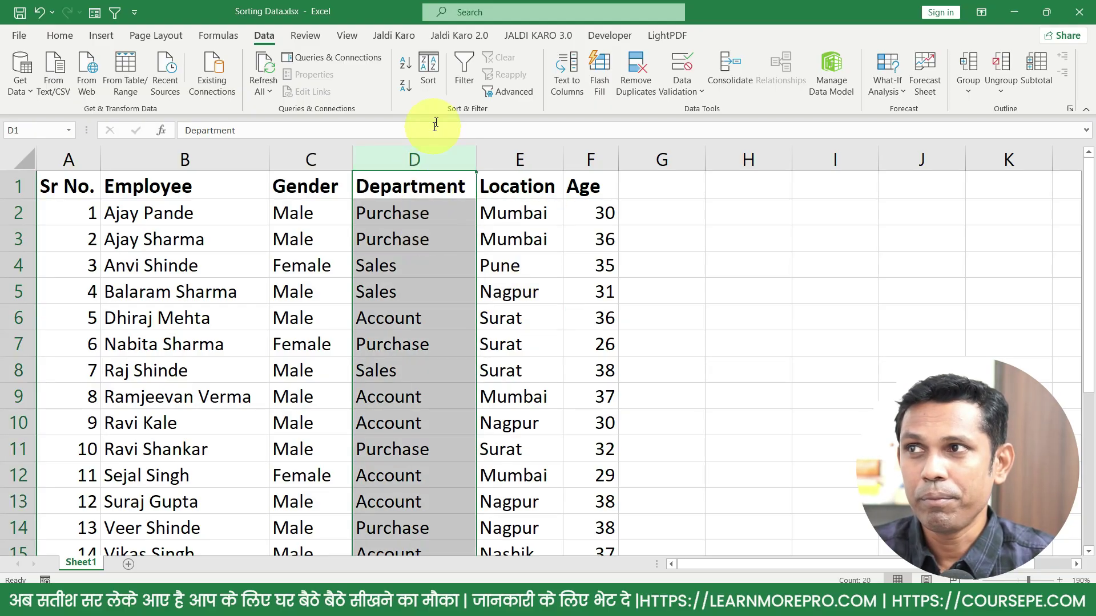
left_click(400, 65)
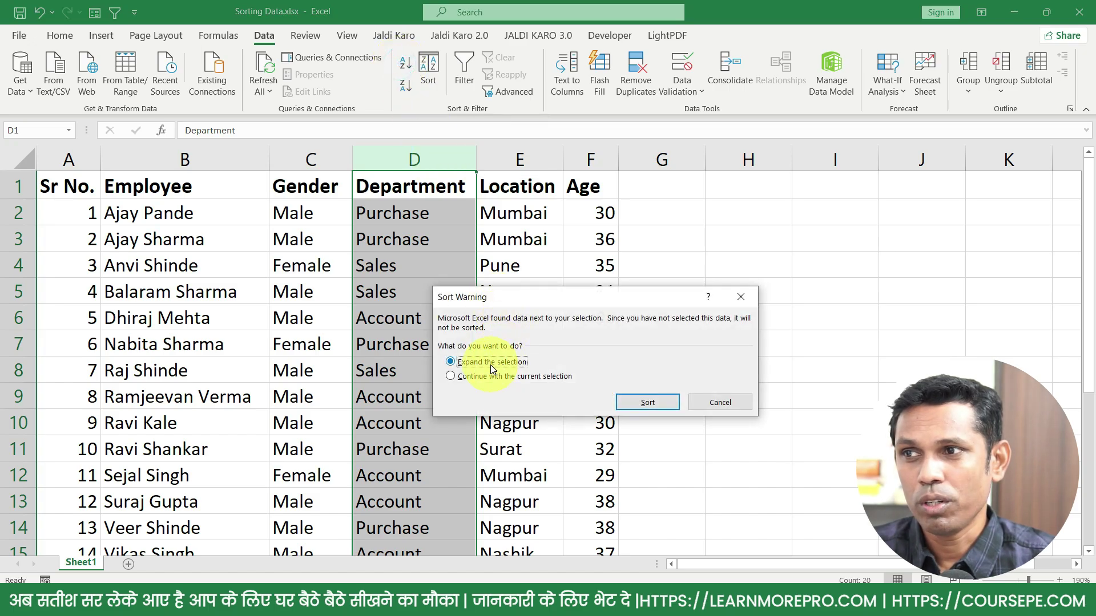
left_click(489, 364)
left_click(645, 405)
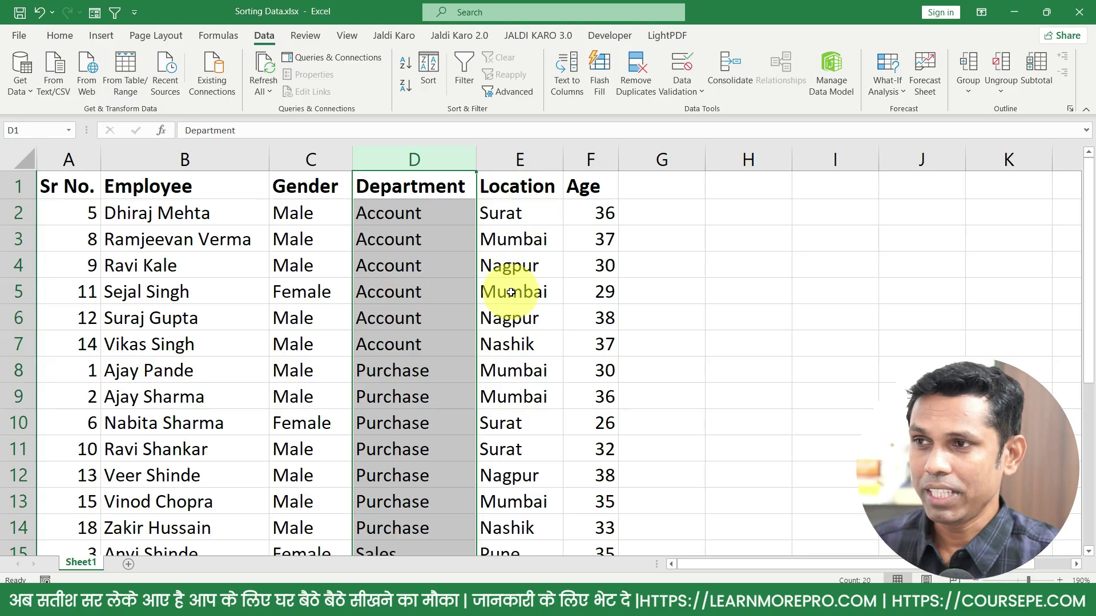
key("ctrl+z")
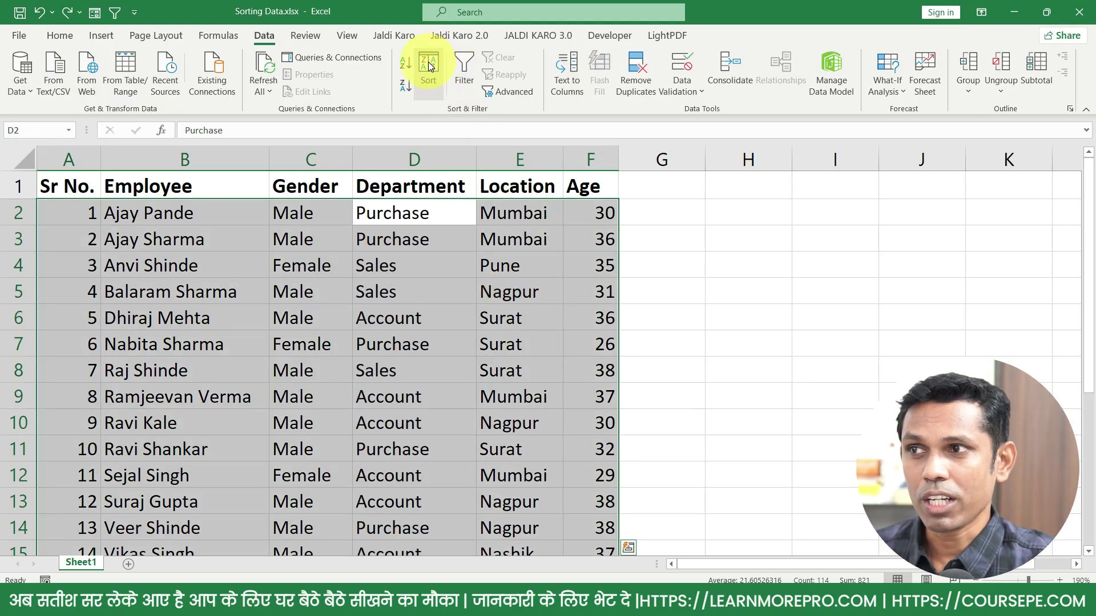
key("ctrl+2")
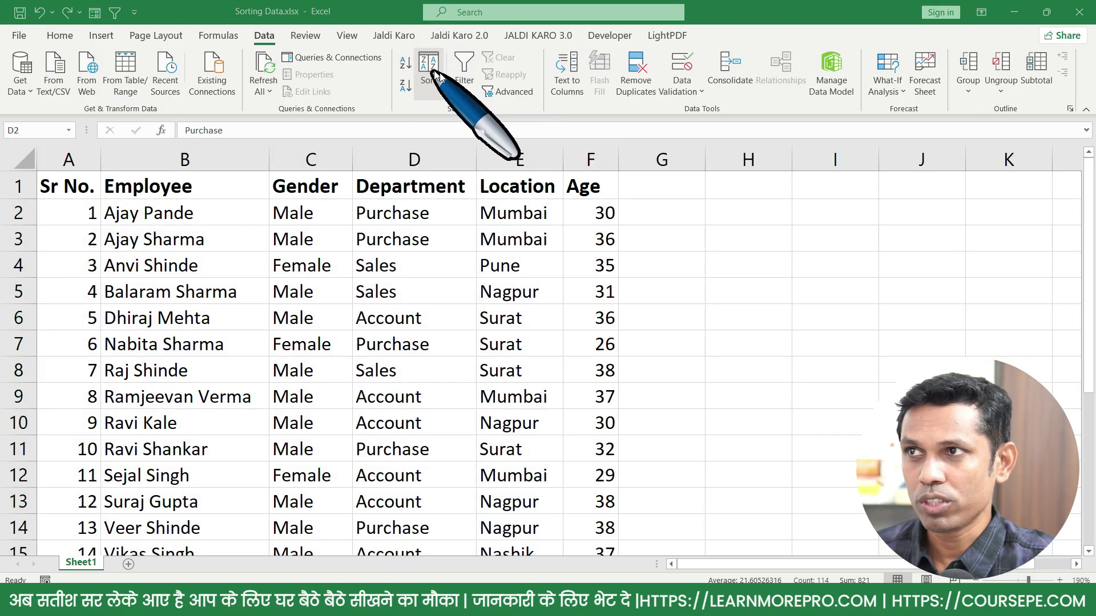
key("Escape")
key("ctrl+3")
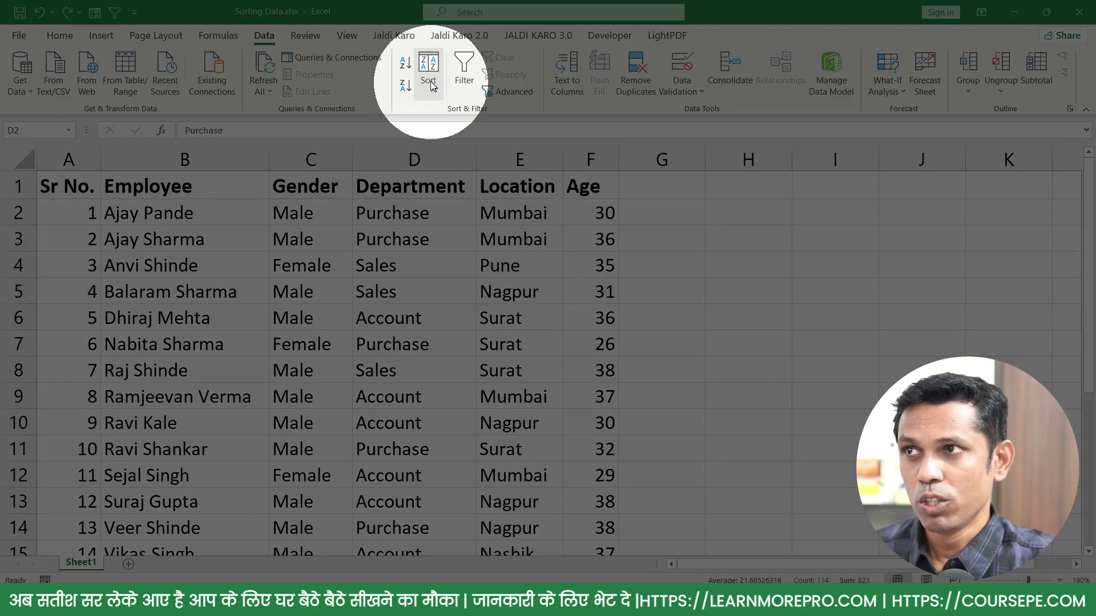
key("Escape")
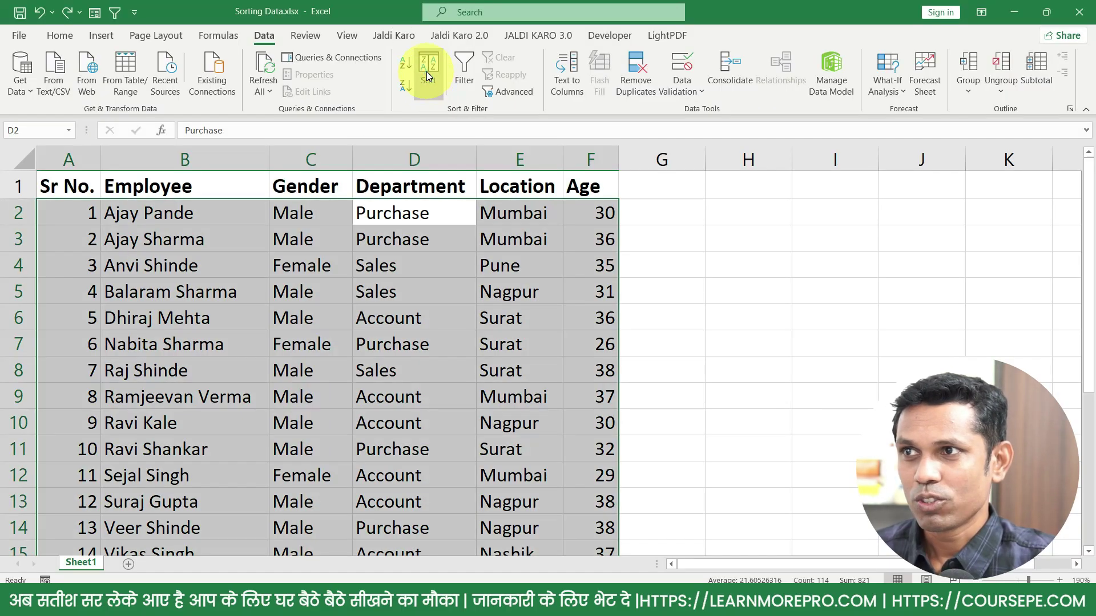
Start a custom sort of the employee table with Department as the first level, on Cell Values, A to Z.
left_click(427, 71)
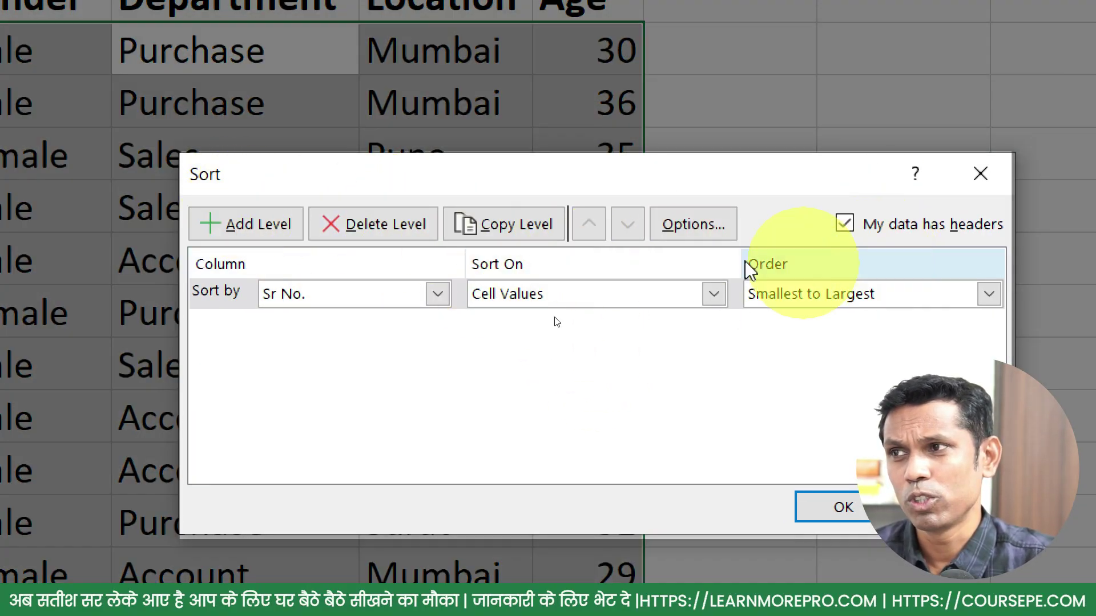
left_click(313, 296)
left_click(300, 379)
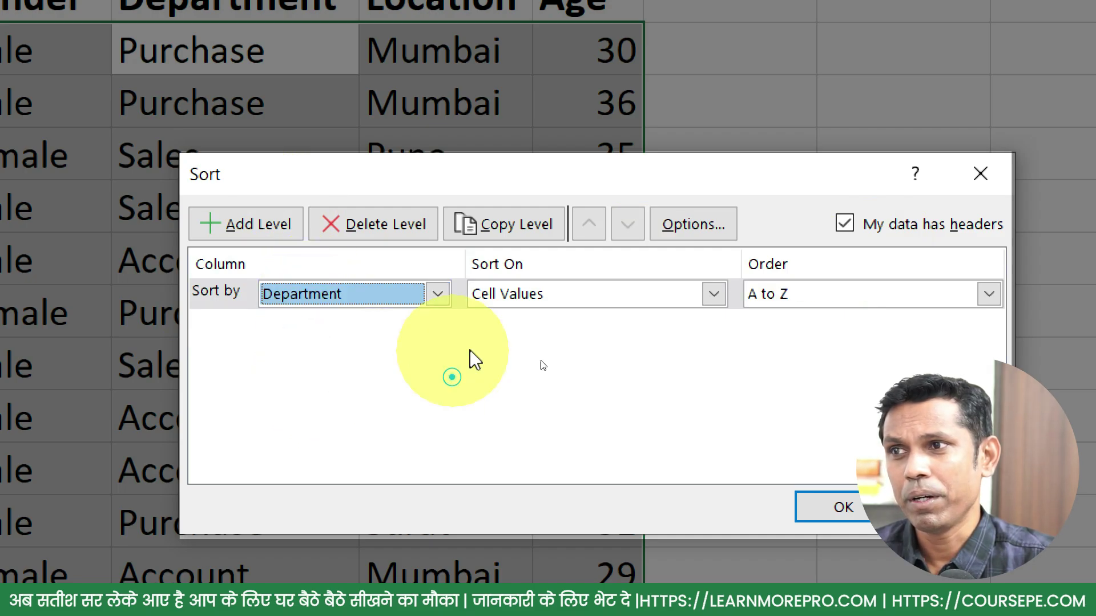
left_click(578, 302)
left_click(552, 321)
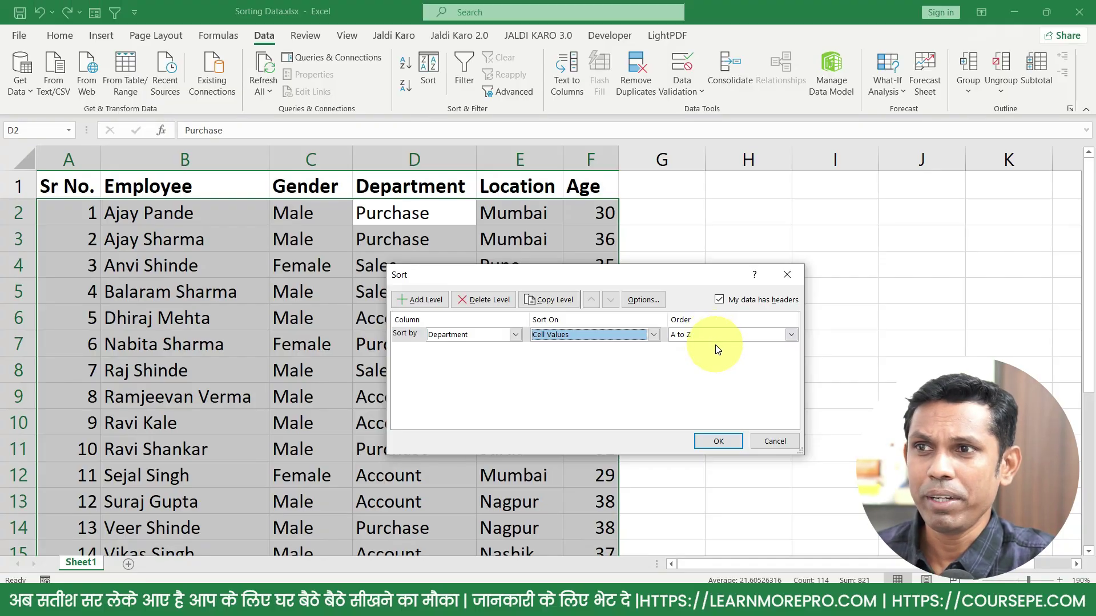
Add a second sort level for Location on Cell Values with the order Z to A, and apply the sort.
left_click(422, 300)
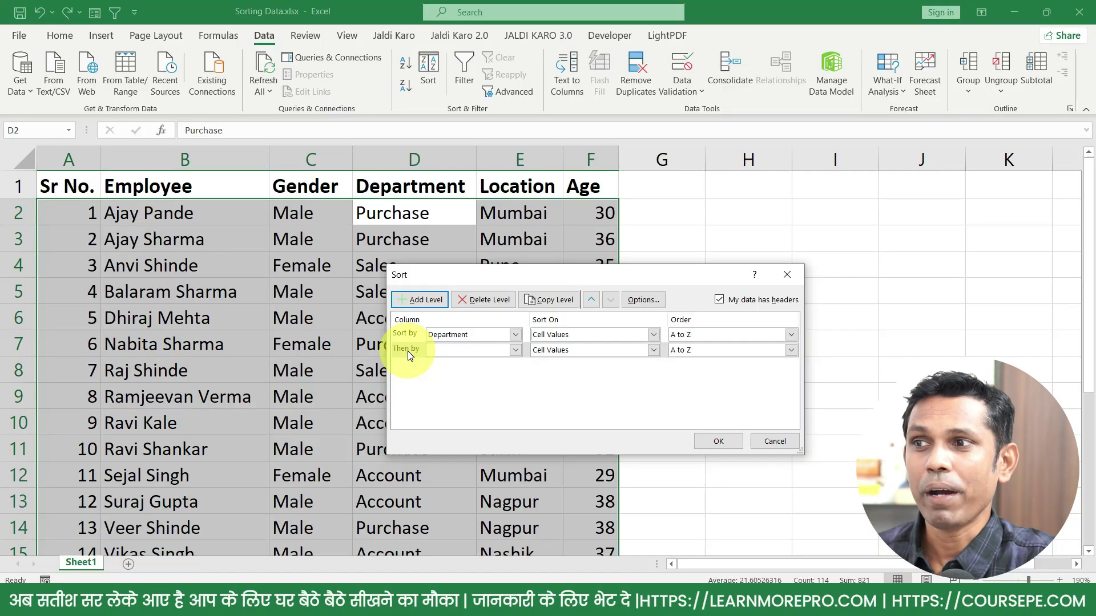
left_click(439, 350)
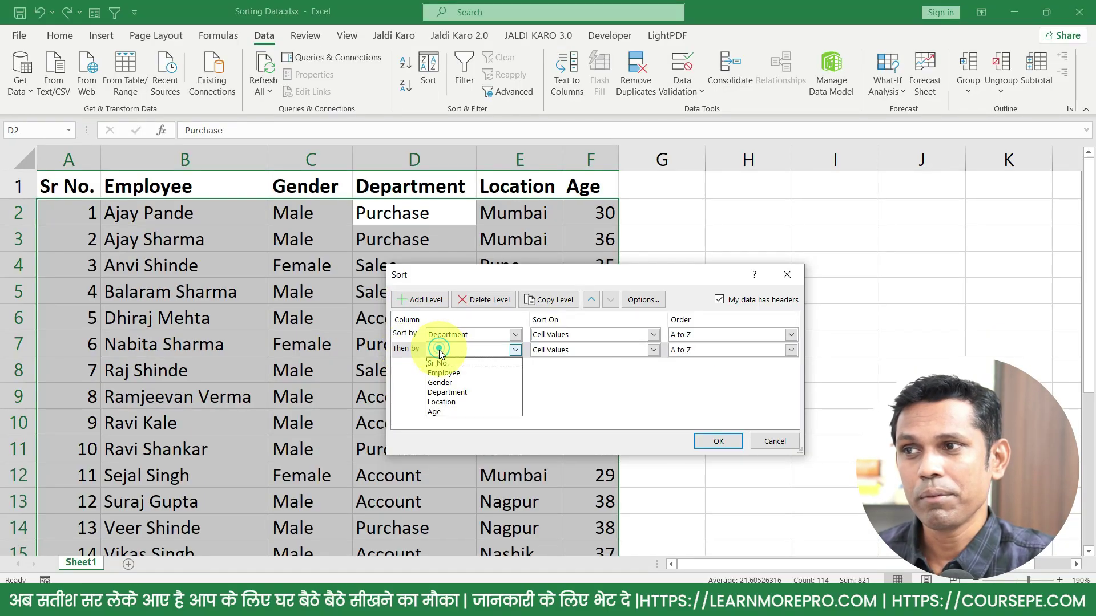
left_click(448, 401)
left_click(724, 351)
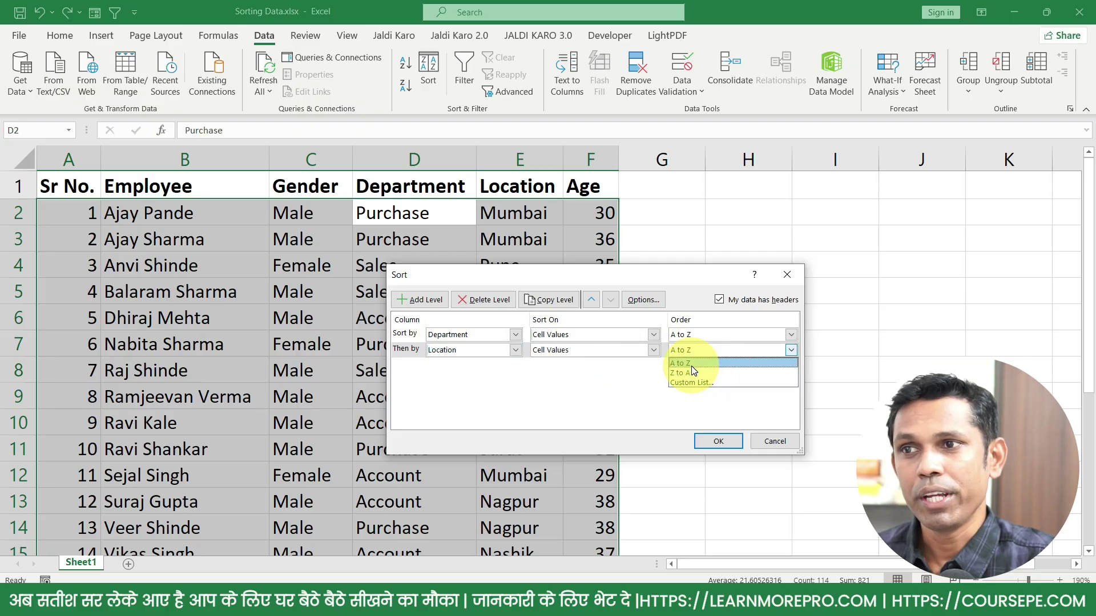
left_click(692, 366)
left_click(705, 351)
left_click(698, 371)
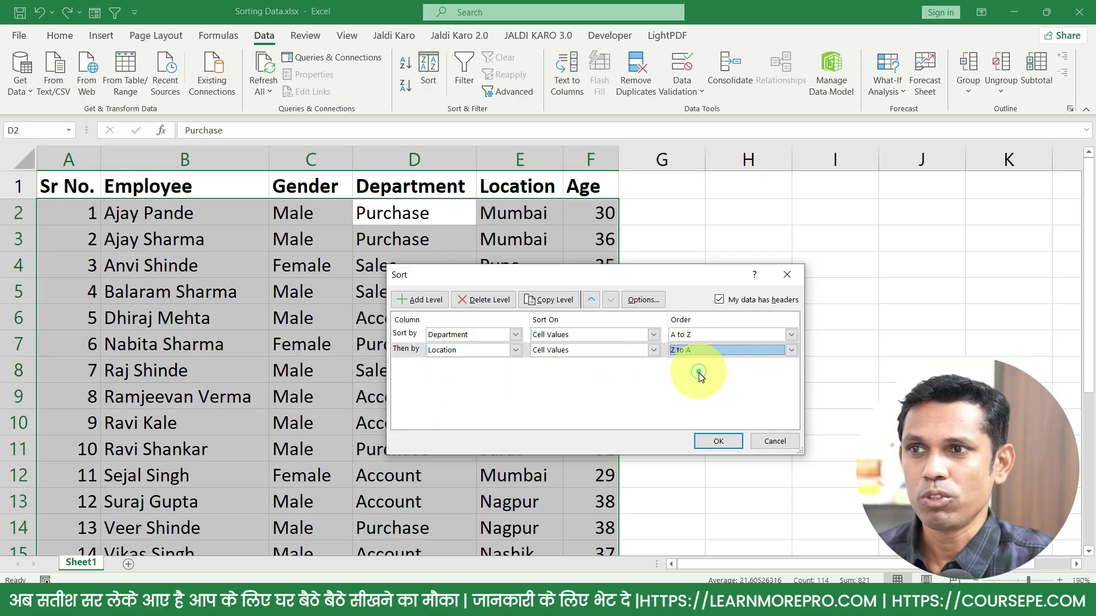
left_click(720, 441)
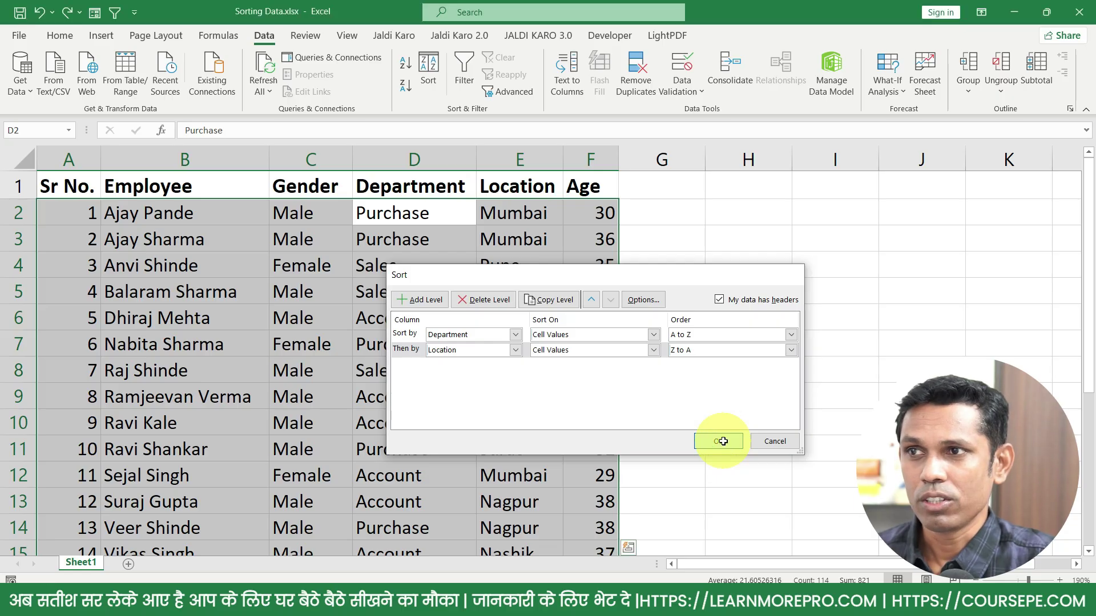
Examine the order of the Location entries within the Account department rows.
left_click_drag(423, 213, 528, 345)
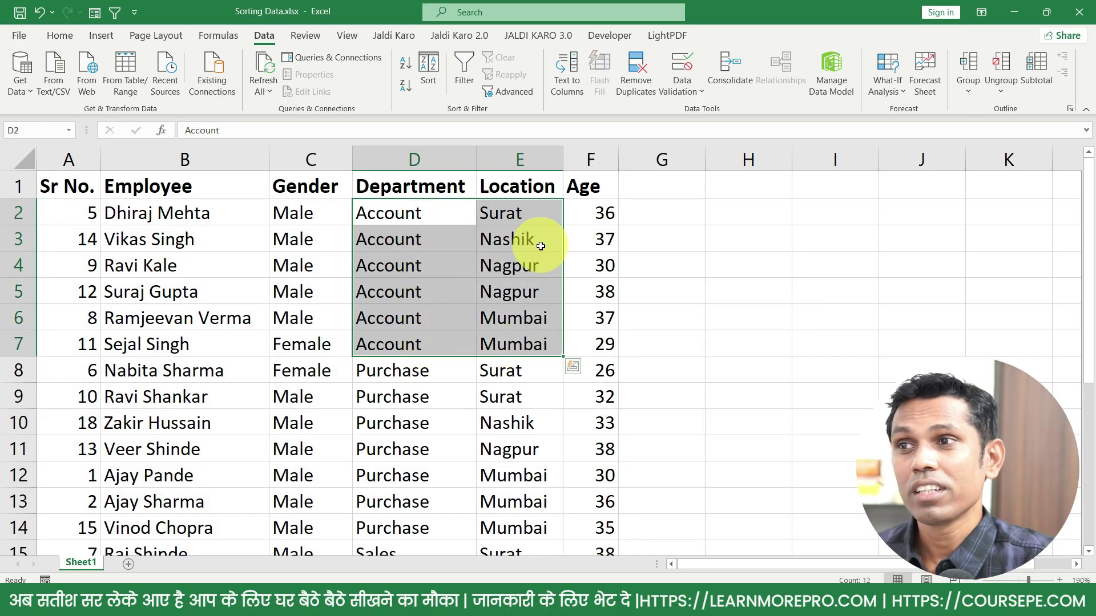
left_click(540, 268)
left_click(539, 298)
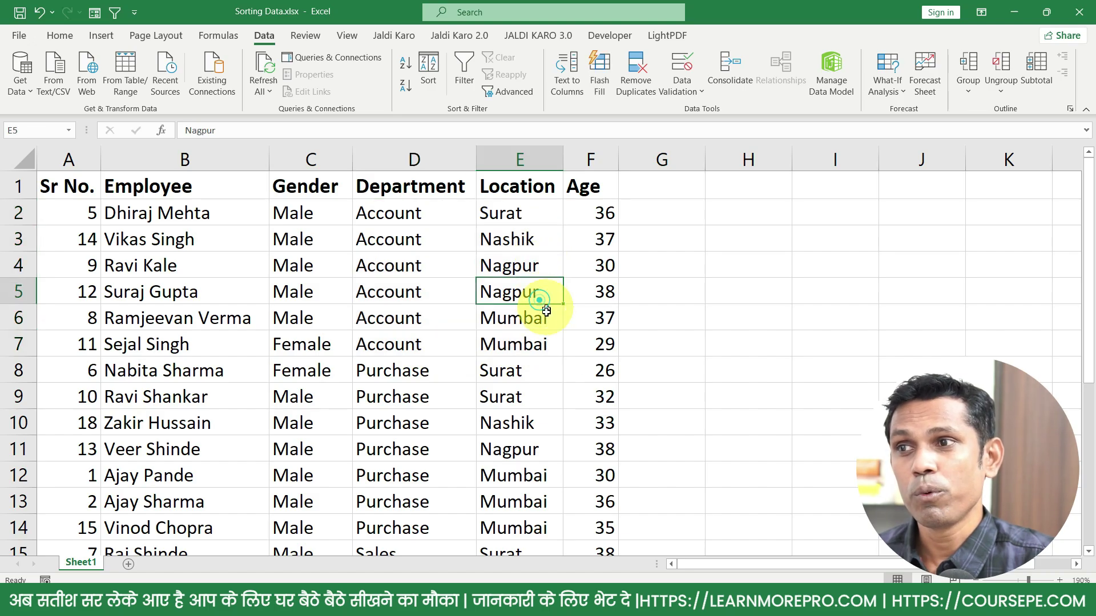
left_click(542, 341)
left_click_drag(513, 217, 507, 347)
left_click(522, 236)
left_click(411, 212)
Re-sort the table with the selection expanded, changing the Location level's order to A to Z.
left_click(414, 159)
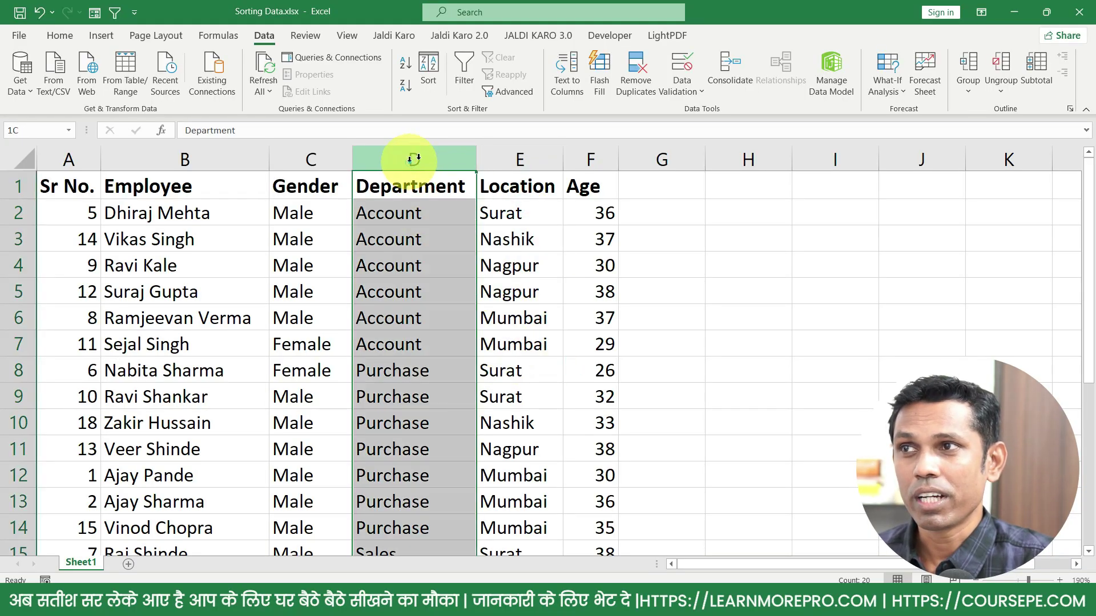
left_click(427, 72)
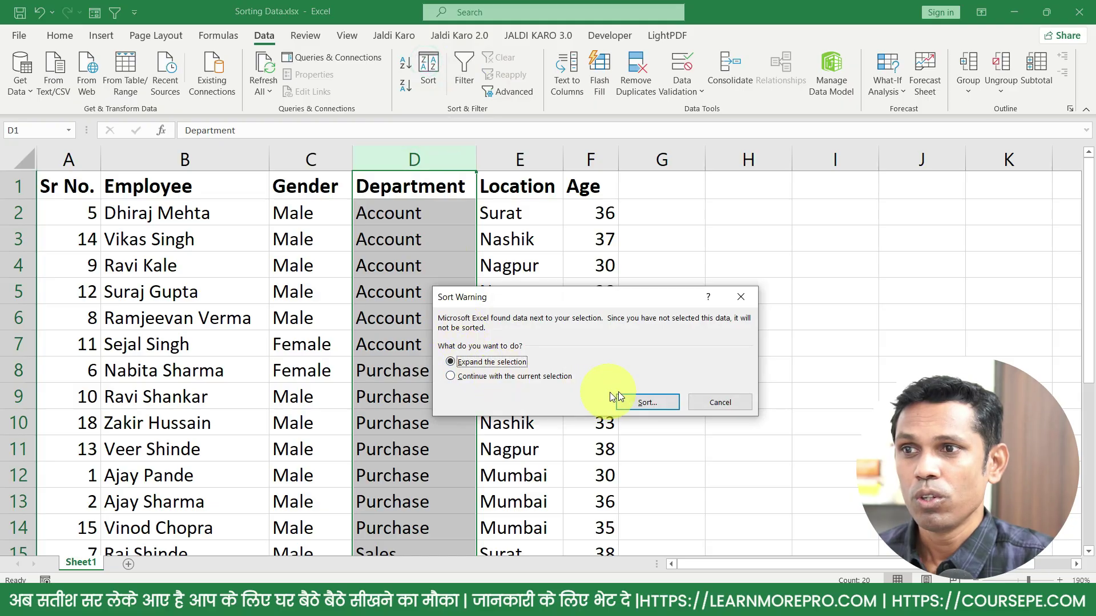
left_click(635, 399)
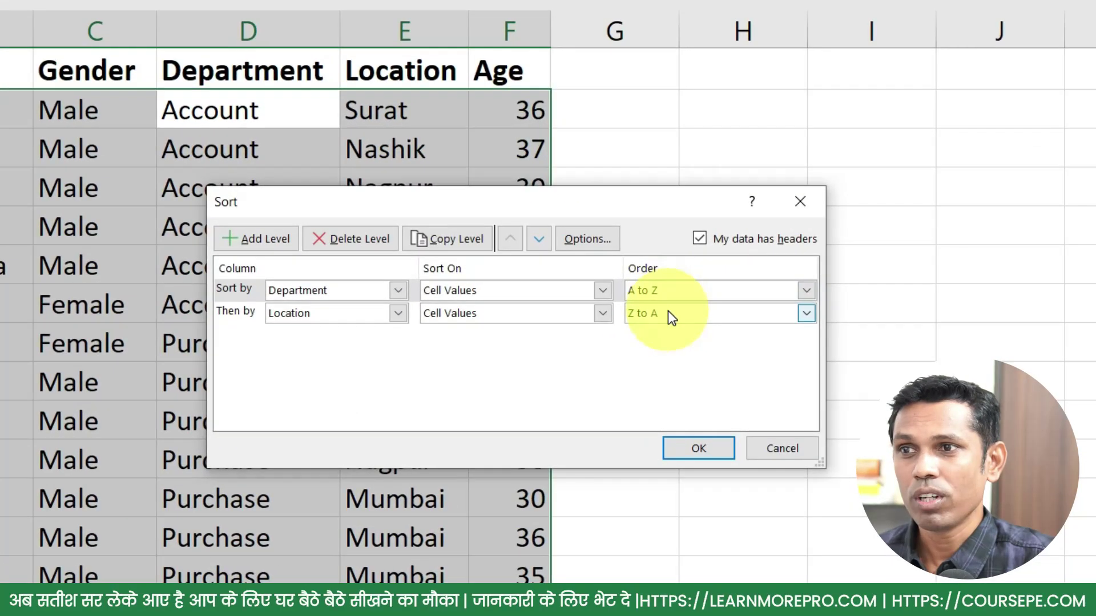
left_click(697, 350)
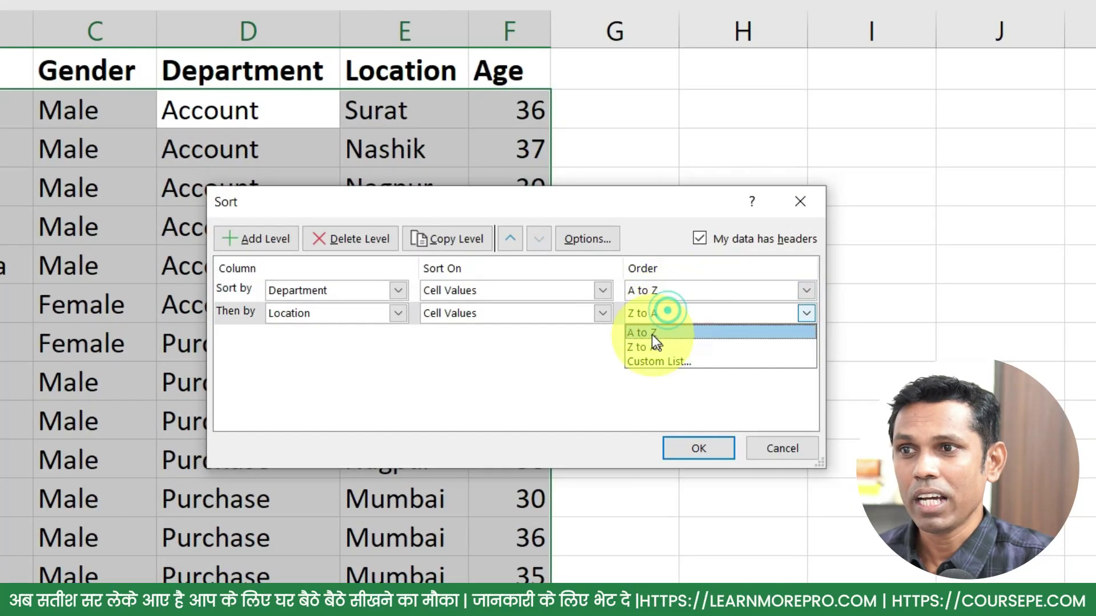
left_click(685, 362)
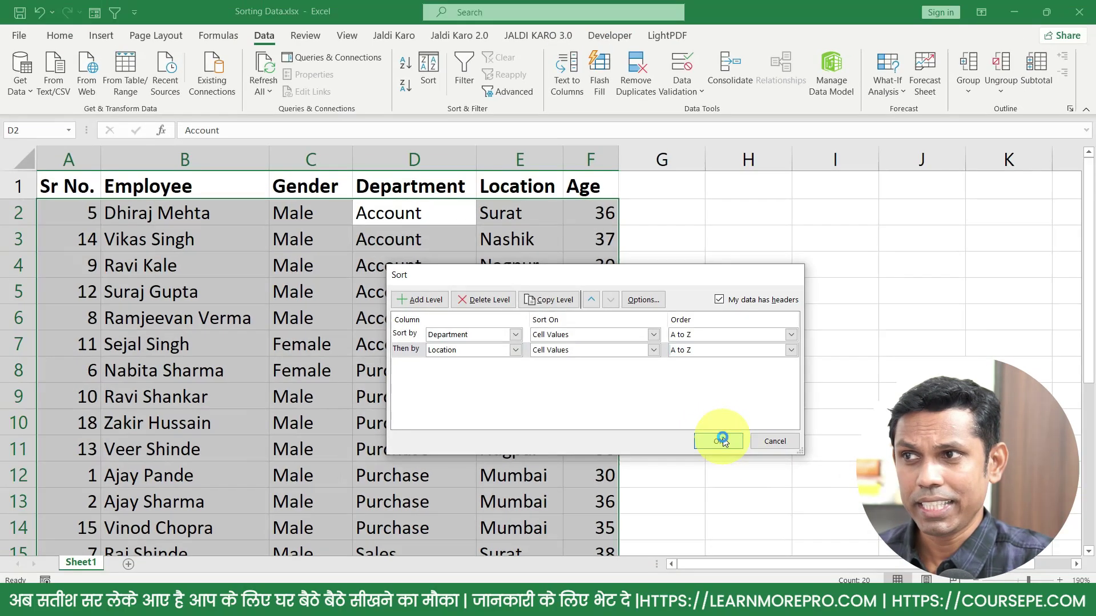
left_click(698, 449)
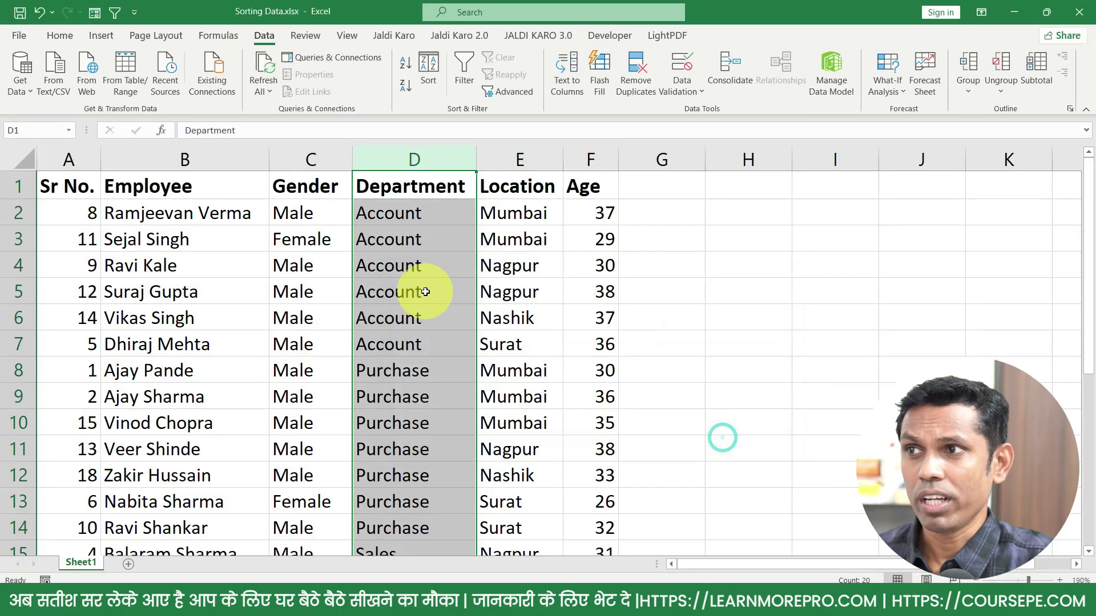
Check how the locations are ordered within the Account, Purchase and Sales department groups.
left_click_drag(422, 229, 523, 340)
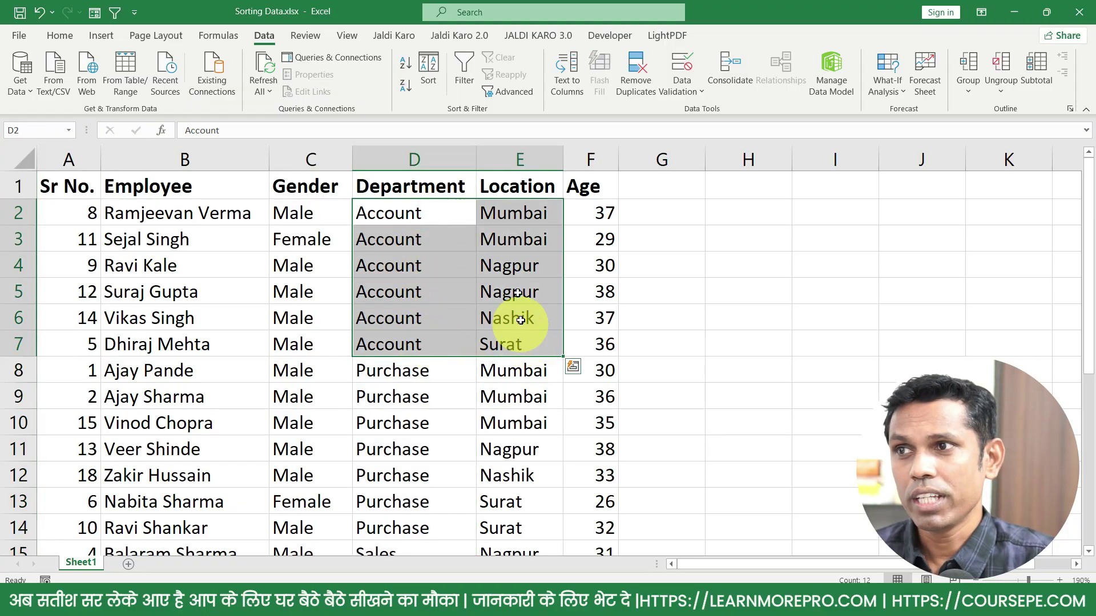
left_click_drag(527, 201, 543, 456)
left_click(531, 371)
scroll(541, 459, "down", 2)
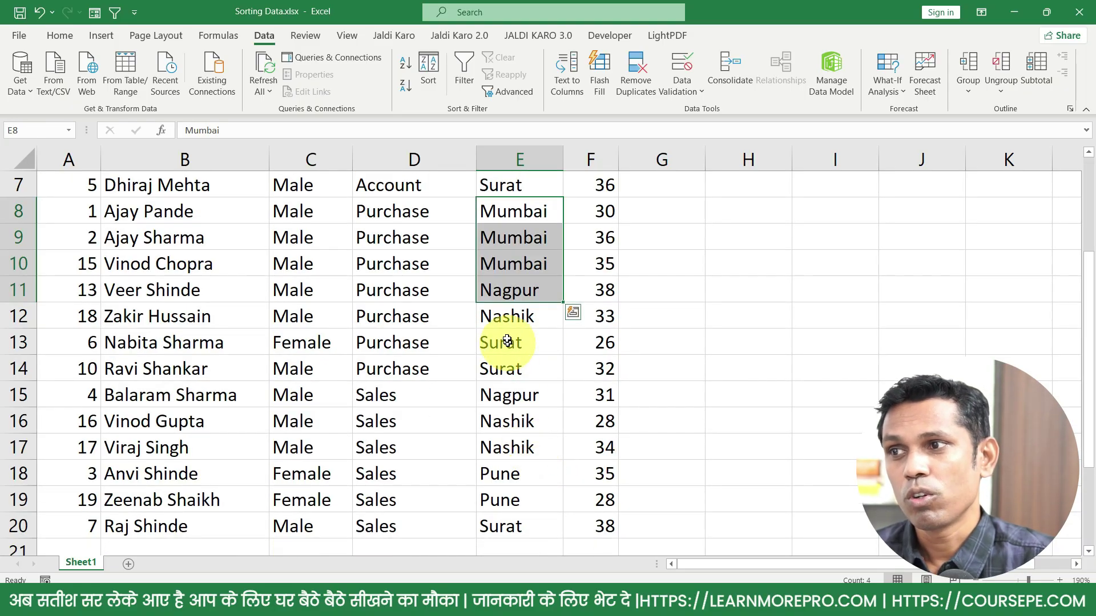
left_click_drag(507, 342, 438, 518)
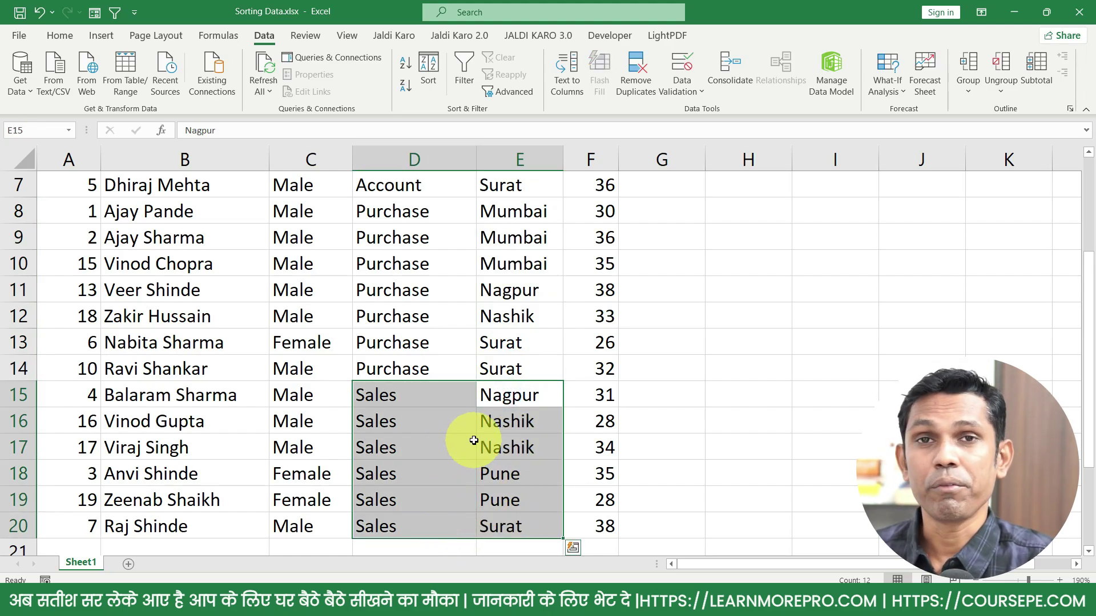
scroll(473, 438, "up", 2)
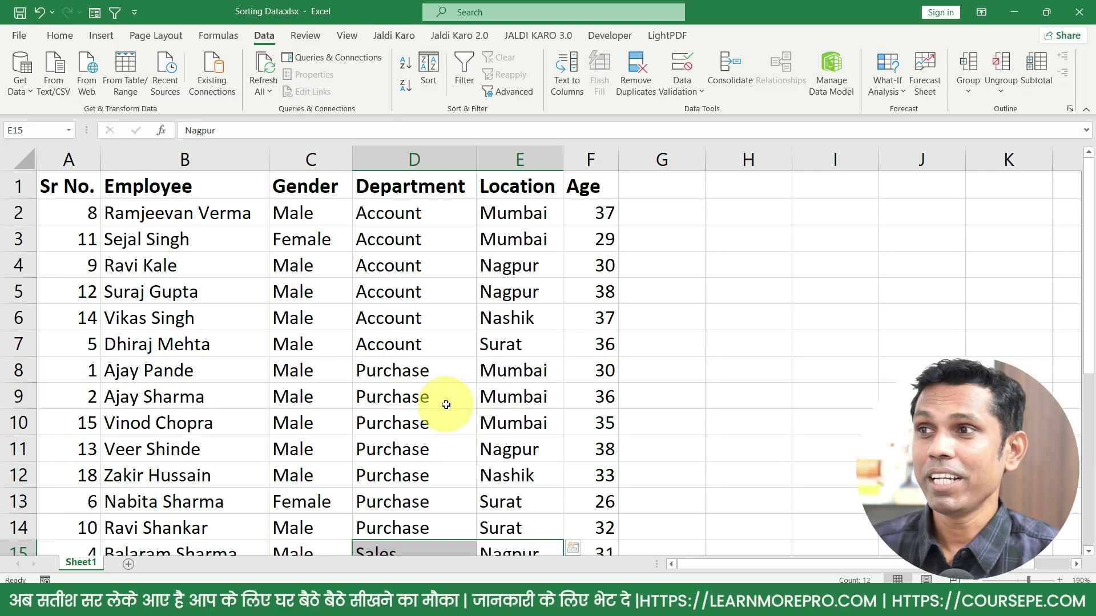
Examine the Age values in F2:F7 alongside the Department and Location of the Account rows.
left_click_drag(392, 215, 393, 343)
left_click_drag(593, 212, 579, 350)
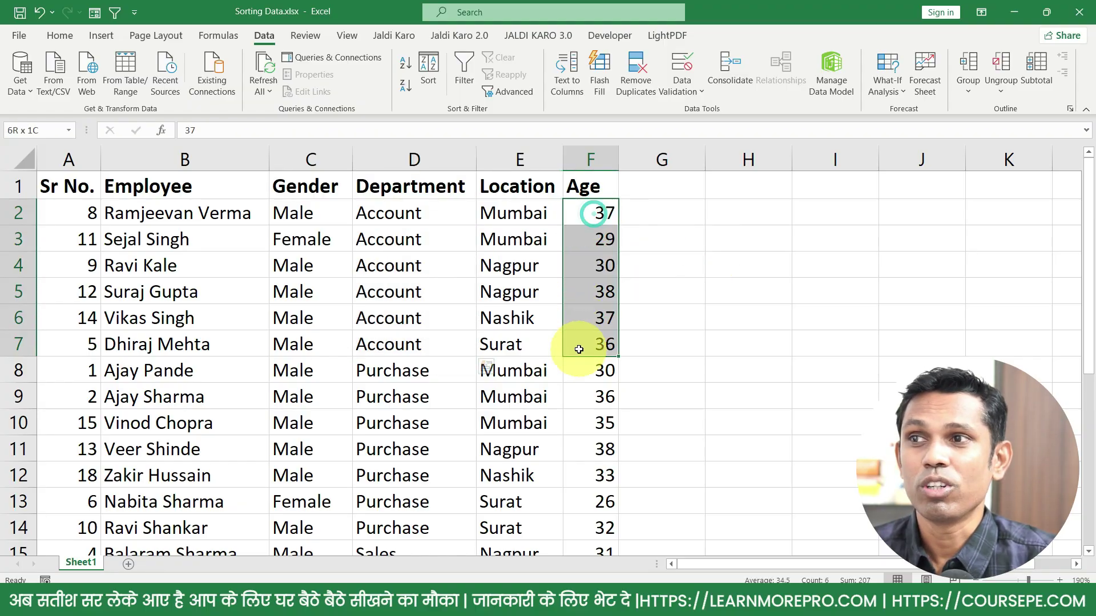
left_click_drag(429, 215, 603, 323)
left_click_drag(598, 211, 596, 294)
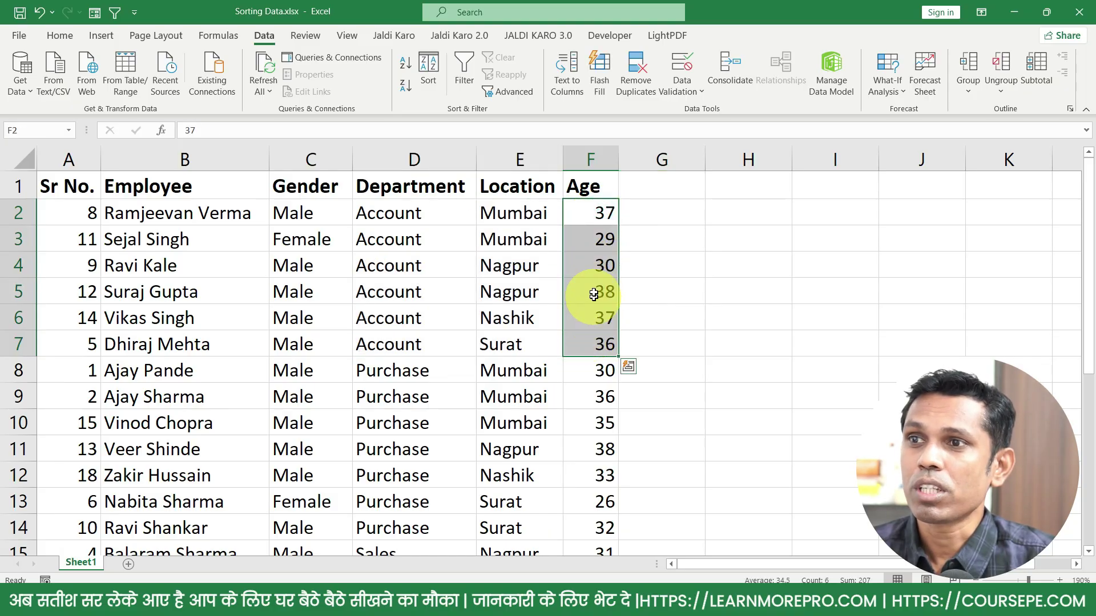
left_click(594, 292)
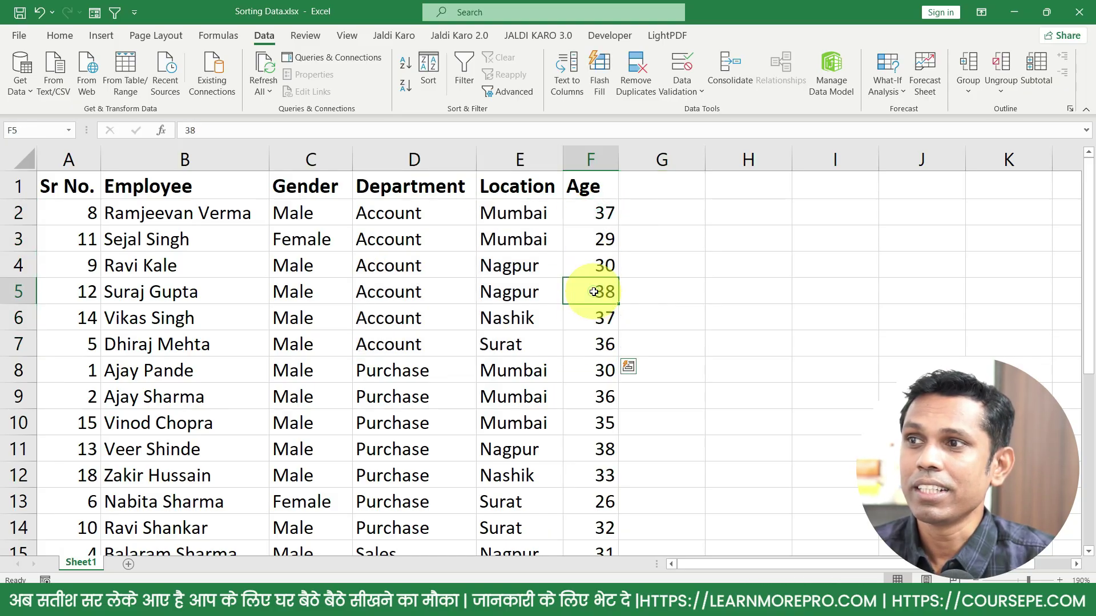
left_click(593, 213)
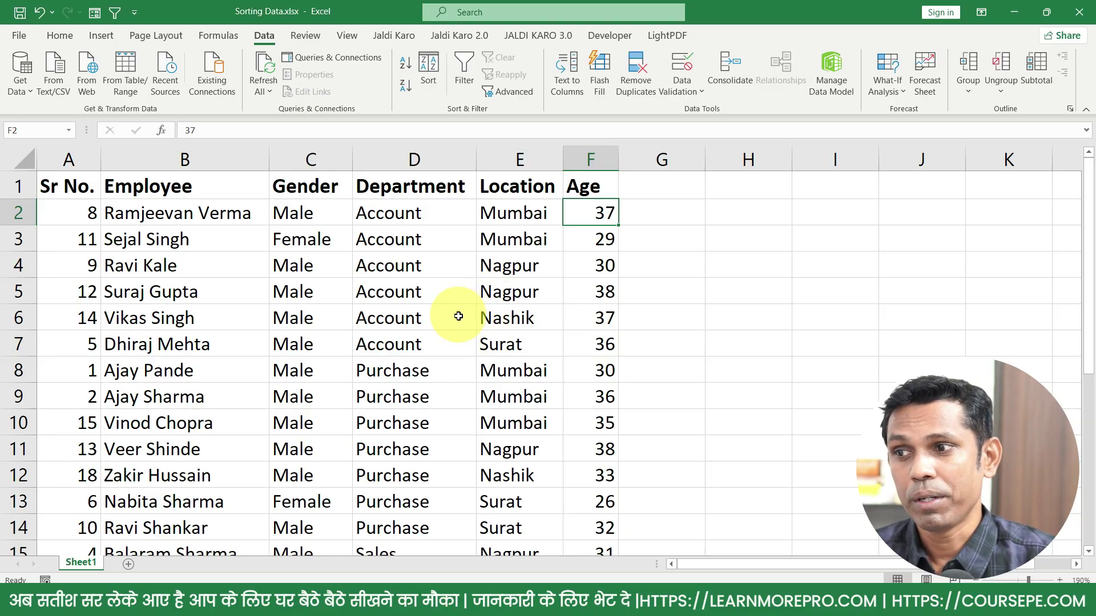
Re-sort the table by Department A to Z, with Age from Largest to Smallest as the second level instead of Location.
scroll(458, 316, "down", 2)
scroll(458, 318, "up", 2)
left_click(388, 247)
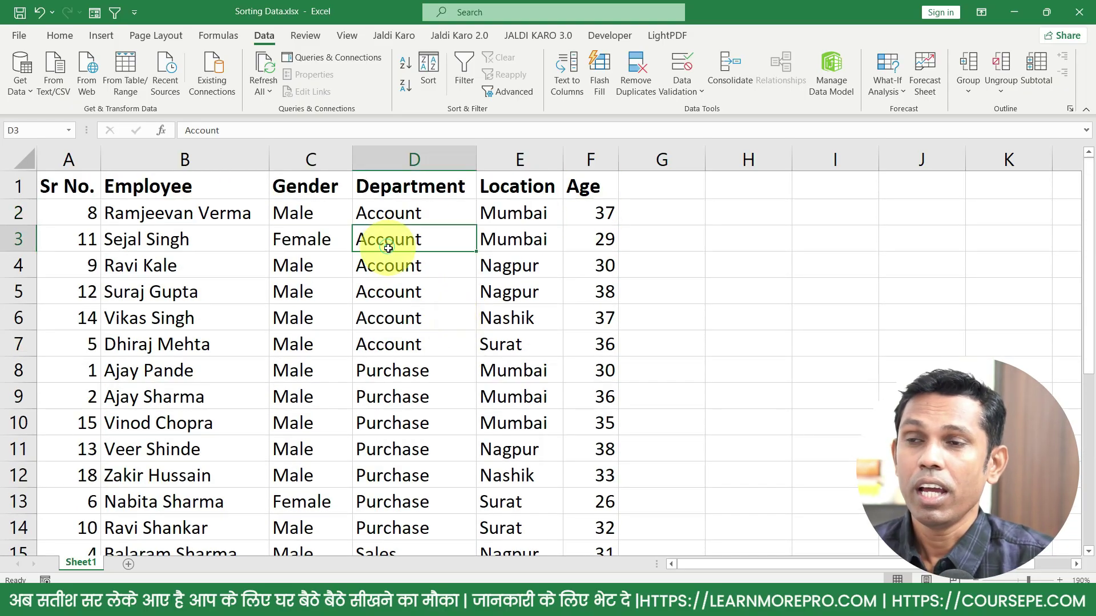
left_click(385, 213)
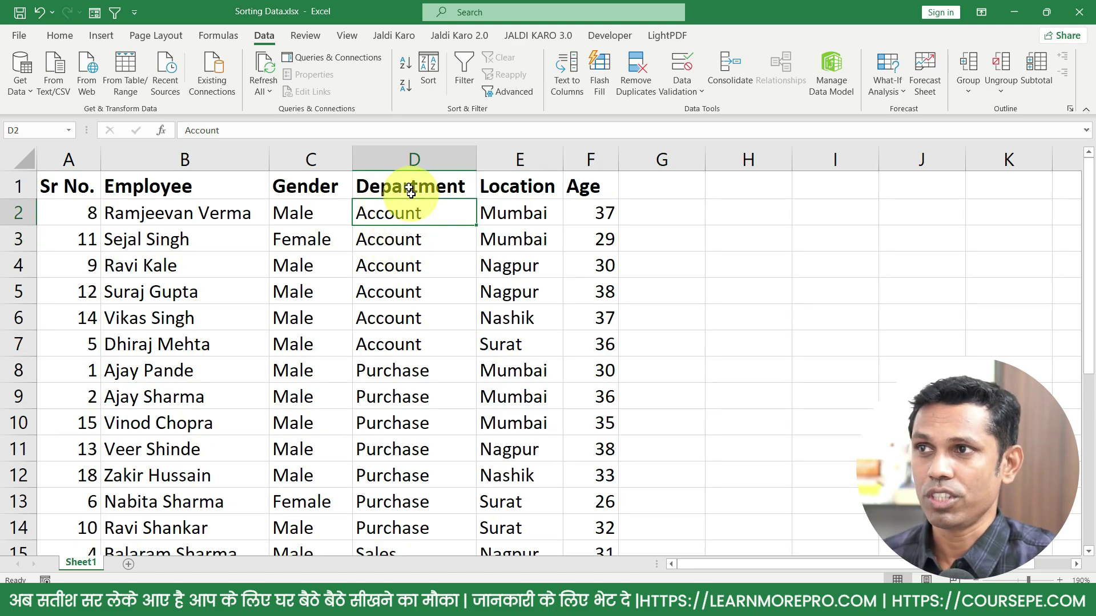
left_click(428, 183)
key("ctrl+shift+Down")
left_click(429, 183)
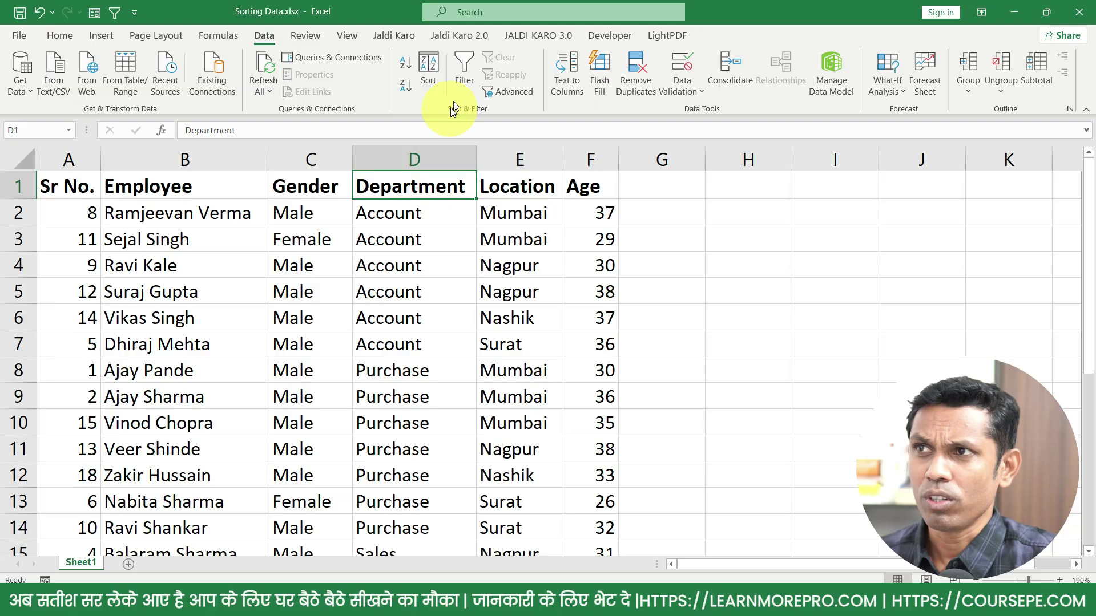
left_click(444, 72)
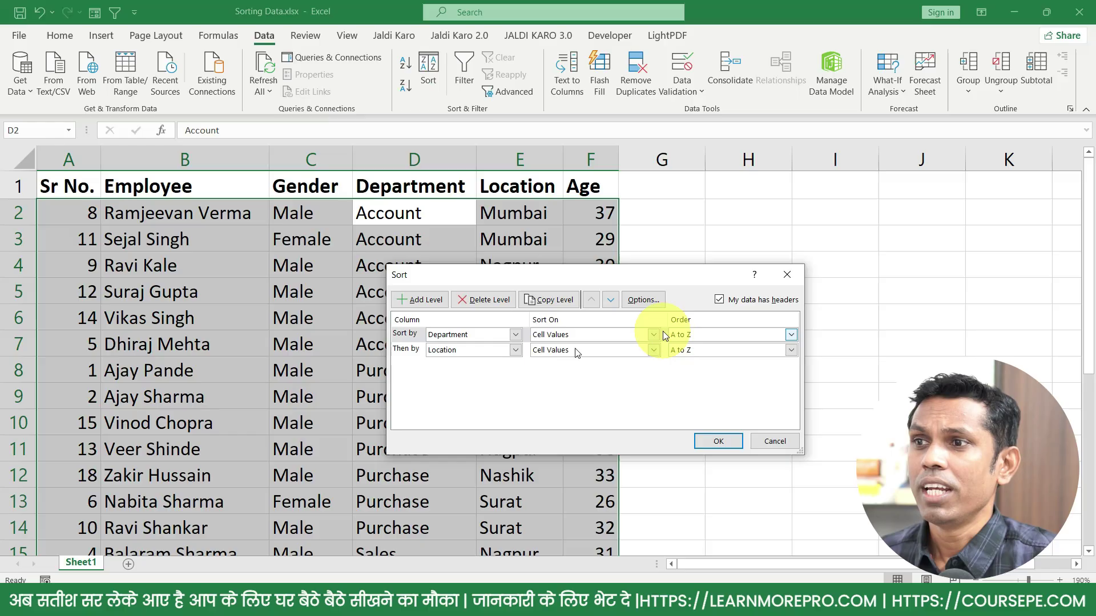
left_click(195, 385)
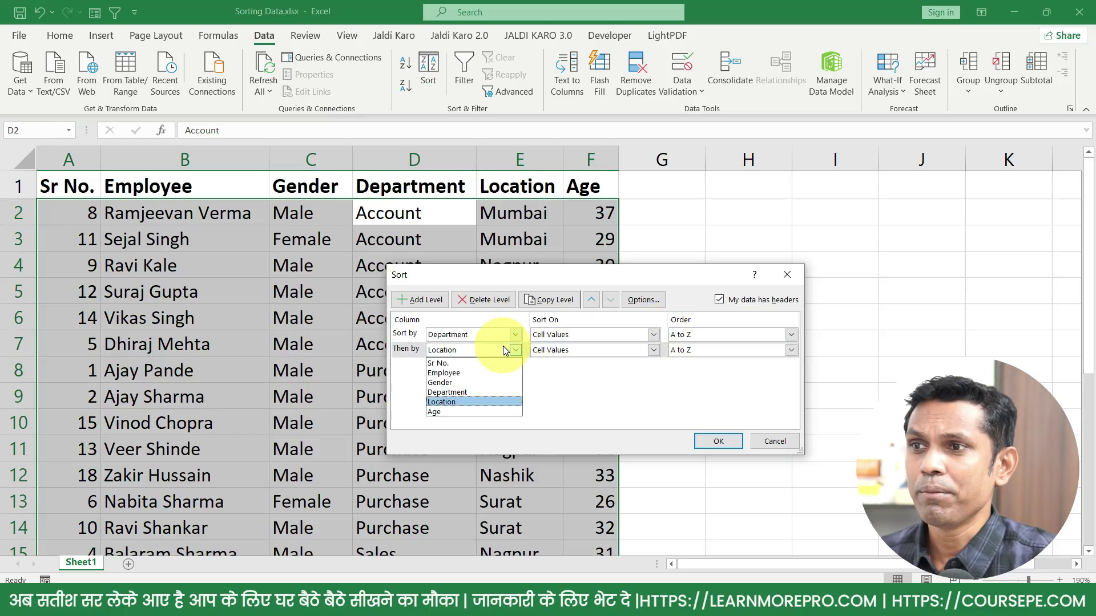
left_click(442, 411)
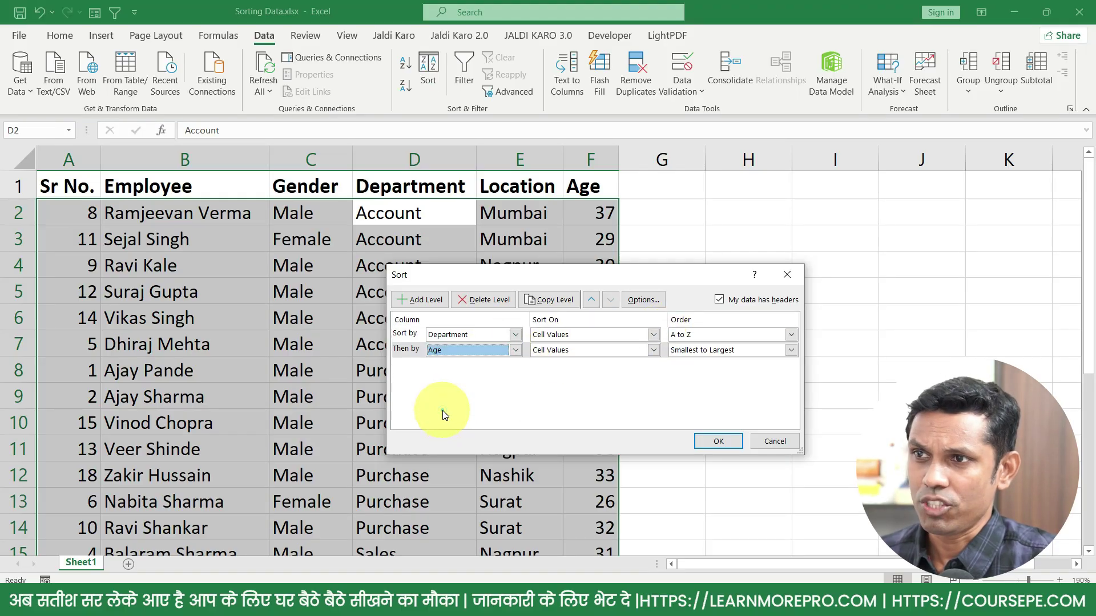
left_click(734, 351)
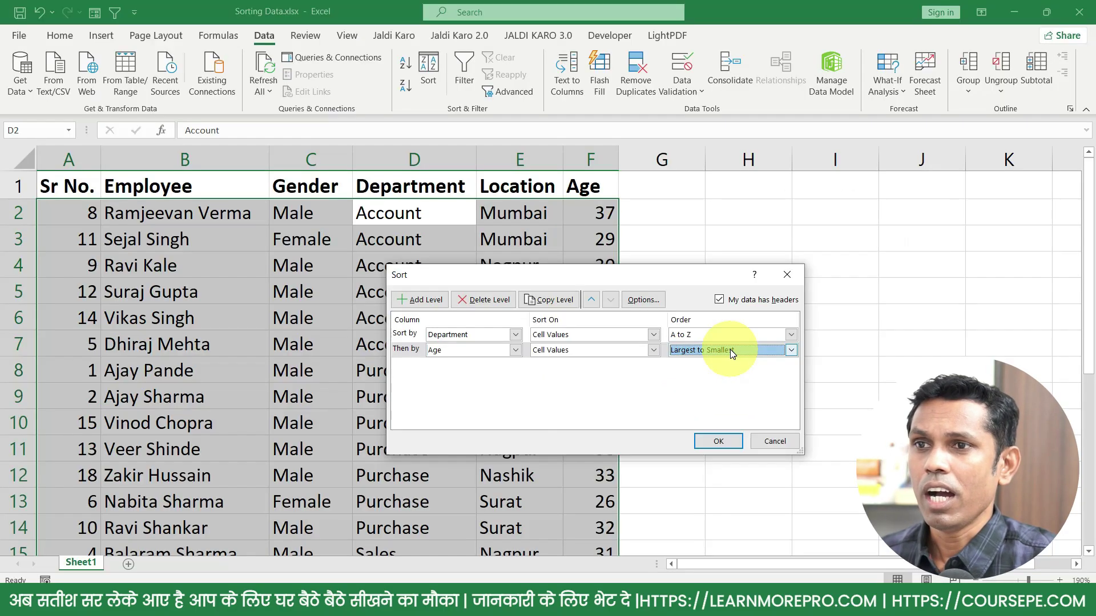
left_click(717, 441)
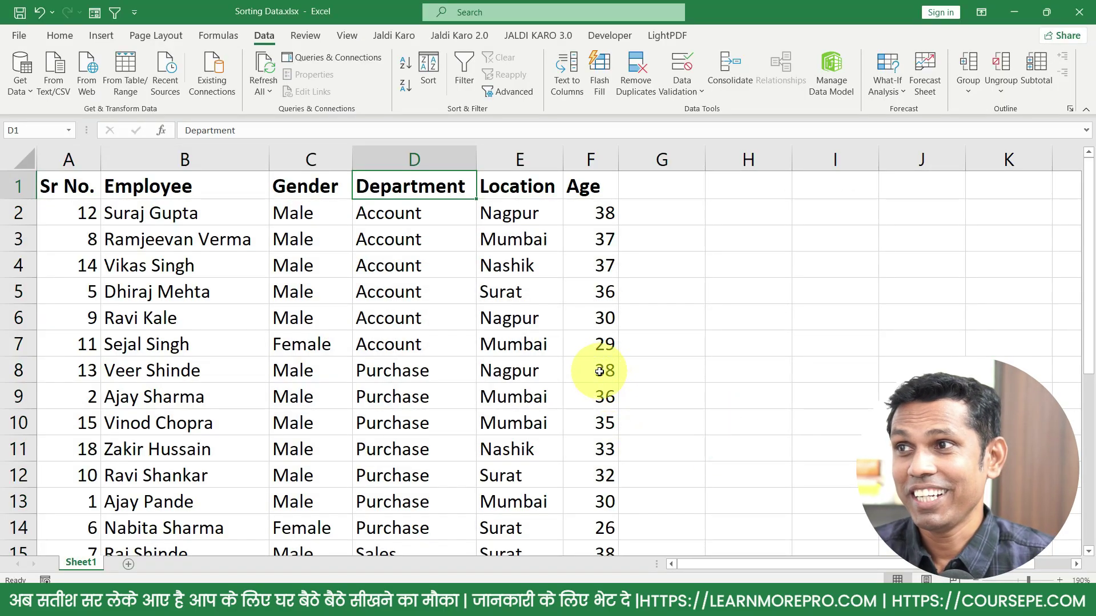
Check how the Age values are ordered within the Account, Purchase and Sales department groups.
left_click_drag(440, 213, 457, 338)
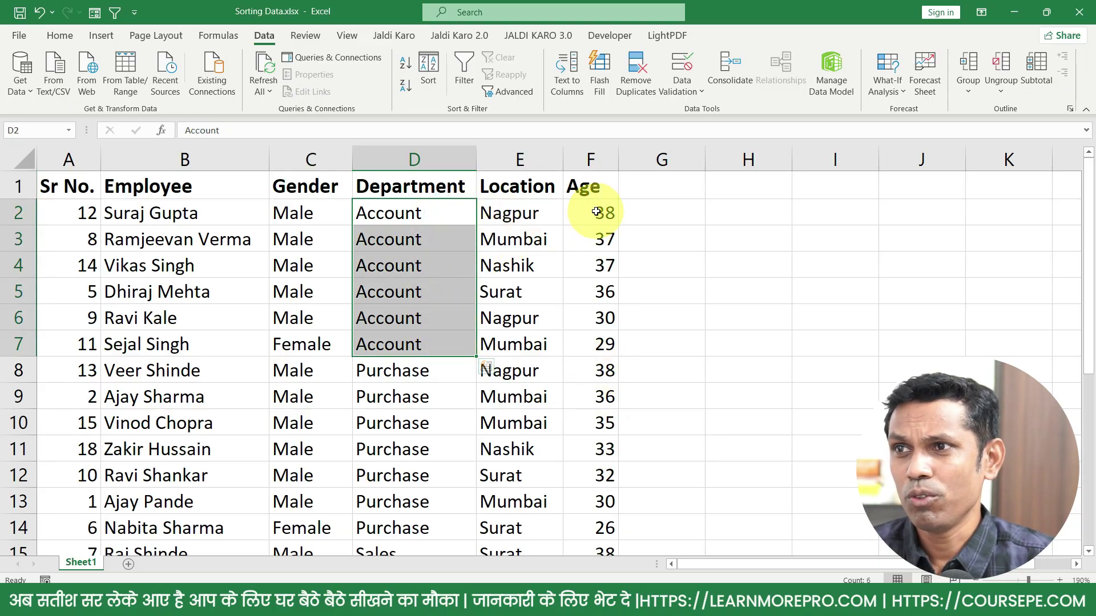
left_click_drag(594, 211, 590, 352)
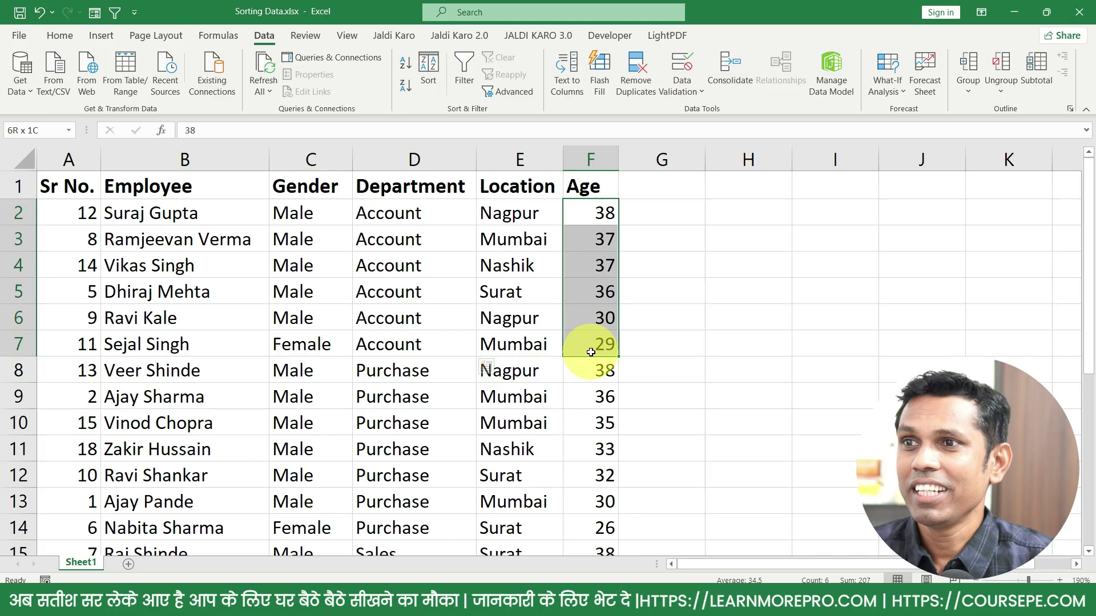
left_click_drag(601, 368, 606, 528)
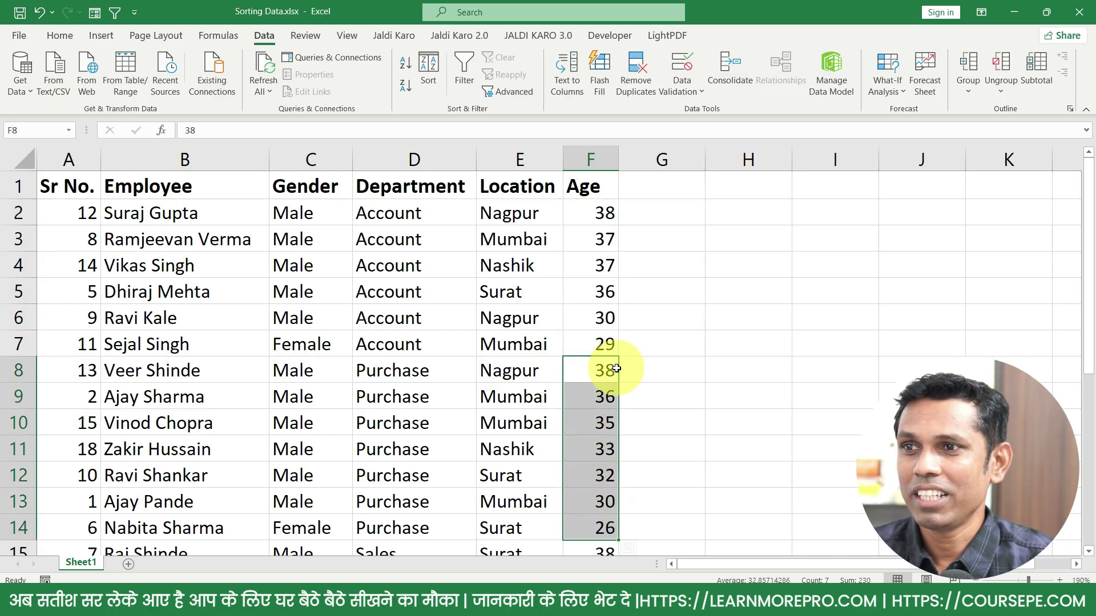
scroll(591, 400, "down", 2)
left_click_drag(589, 399, 600, 521)
left_click(601, 524)
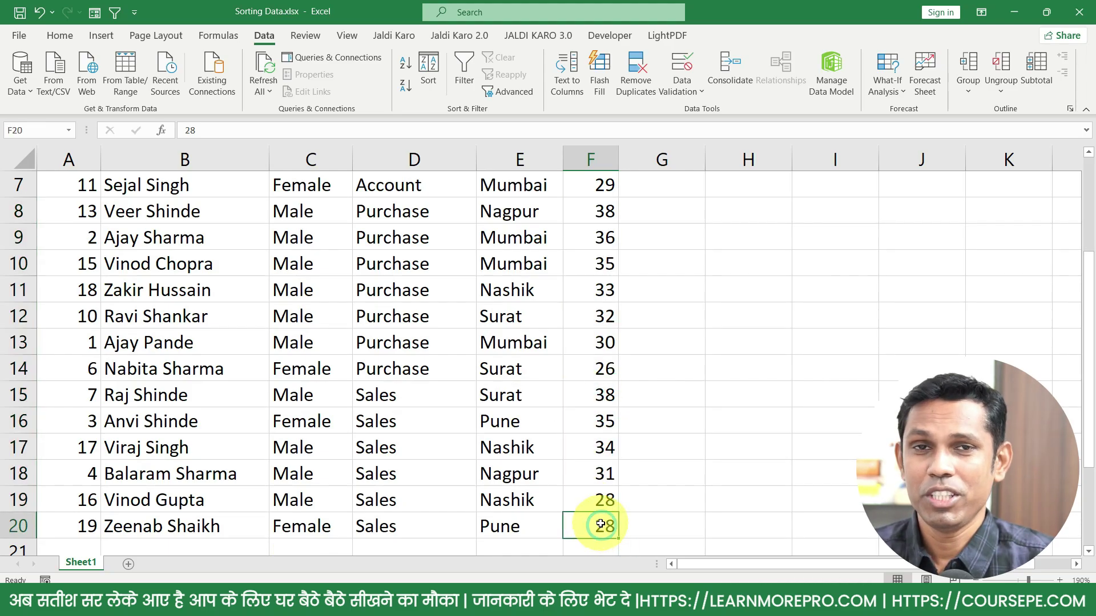
scroll(598, 514, "up", 2)
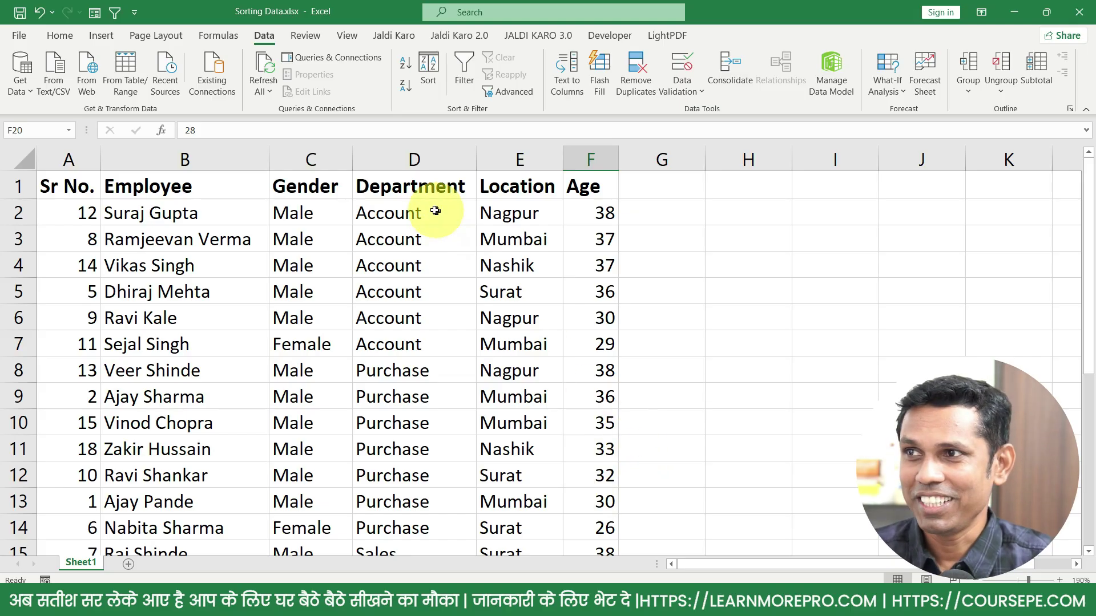
Copy the Age level in the custom sort settings and delete the duplicate level.
left_click(417, 186)
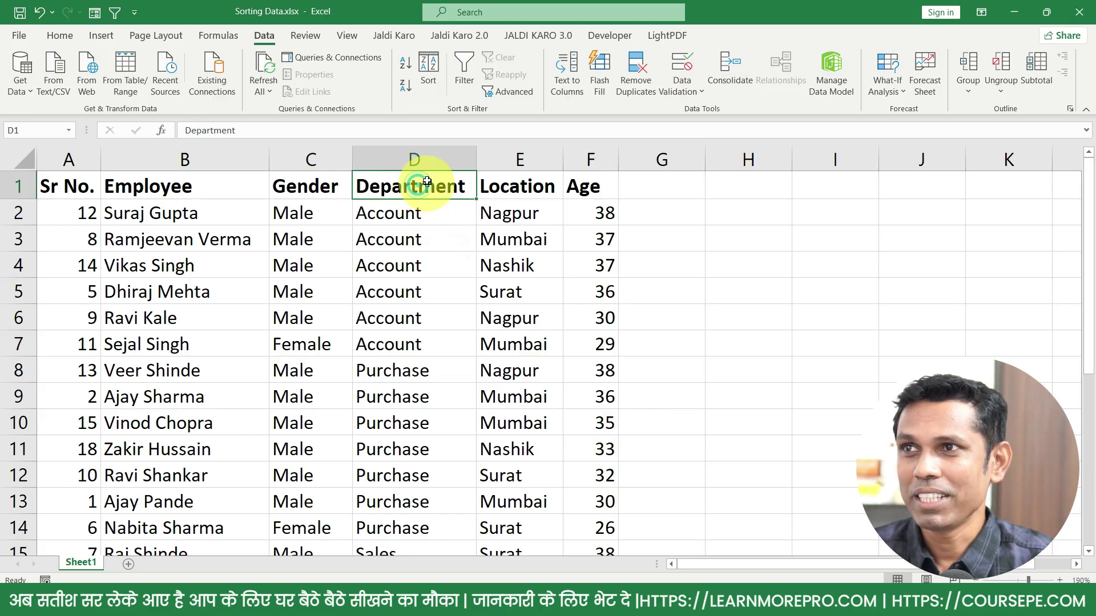
left_click(432, 79)
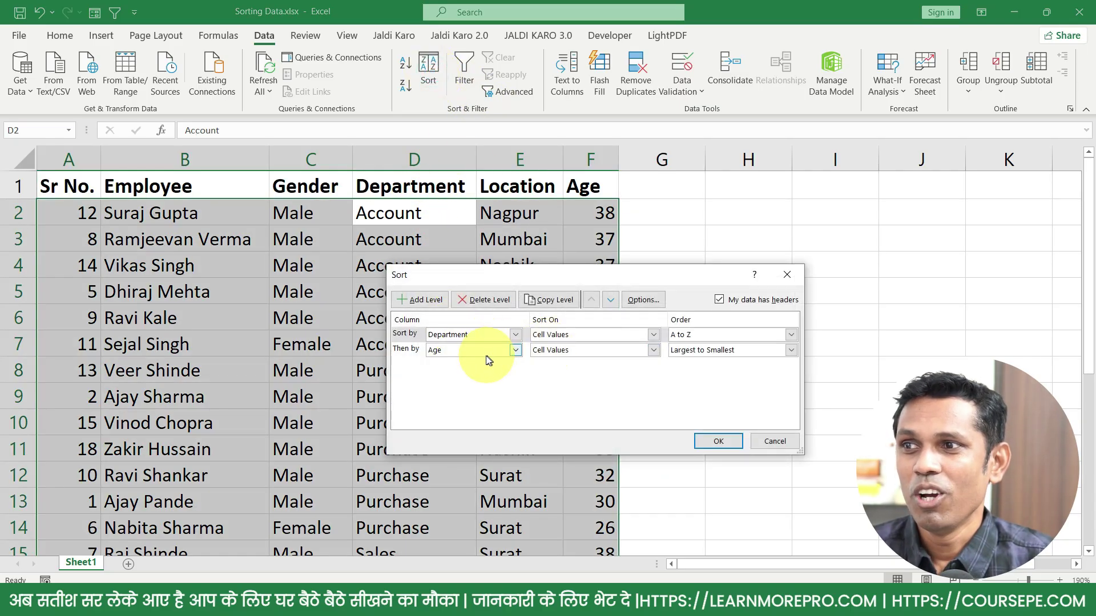
left_click(489, 359)
left_click(581, 355)
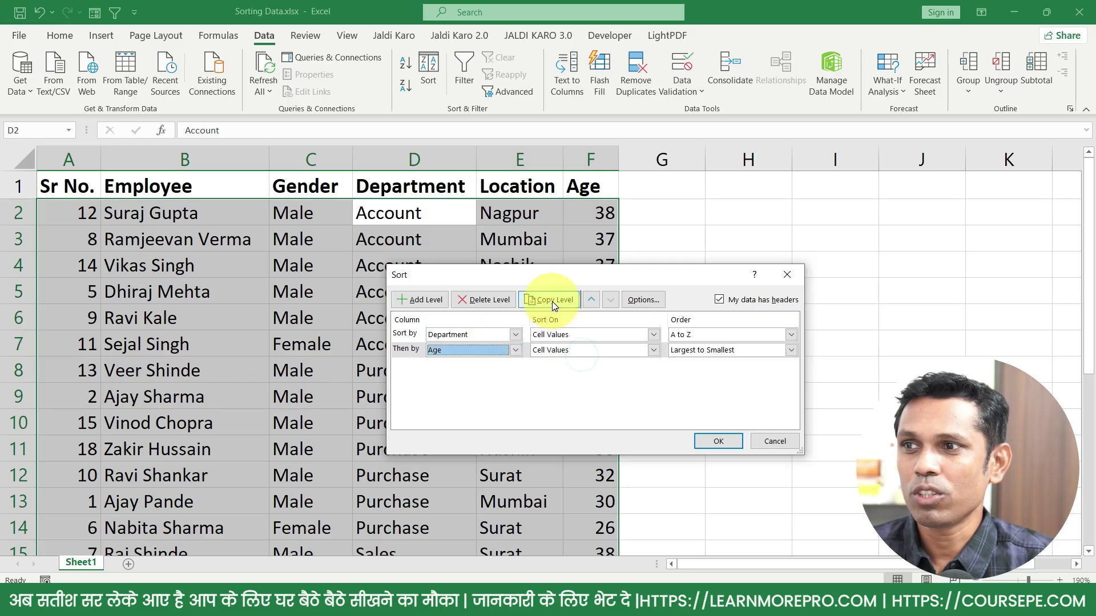
left_click(552, 303)
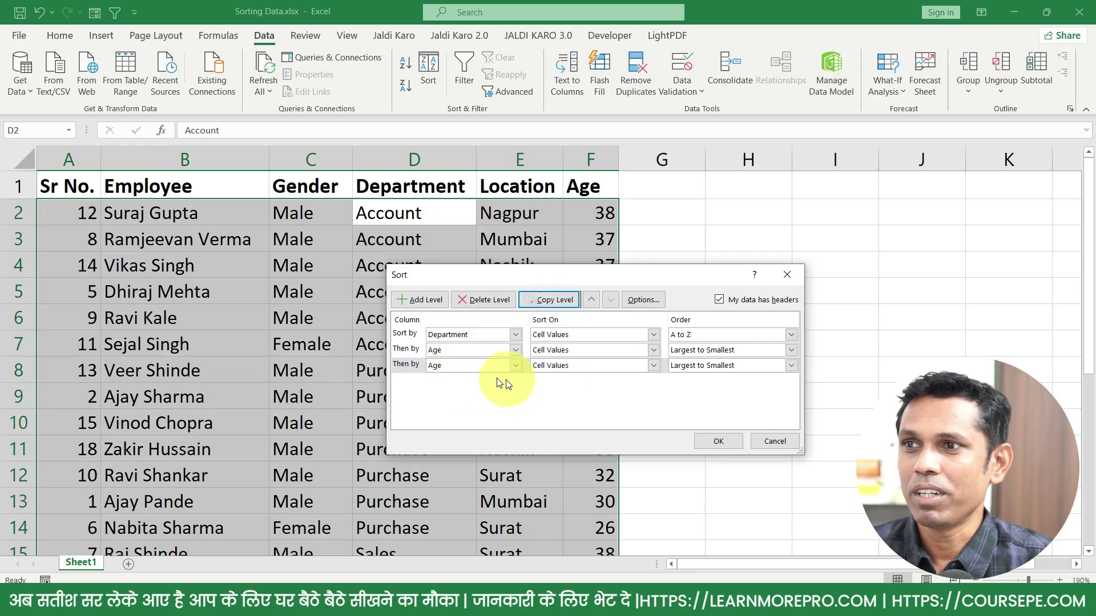
left_click(513, 301)
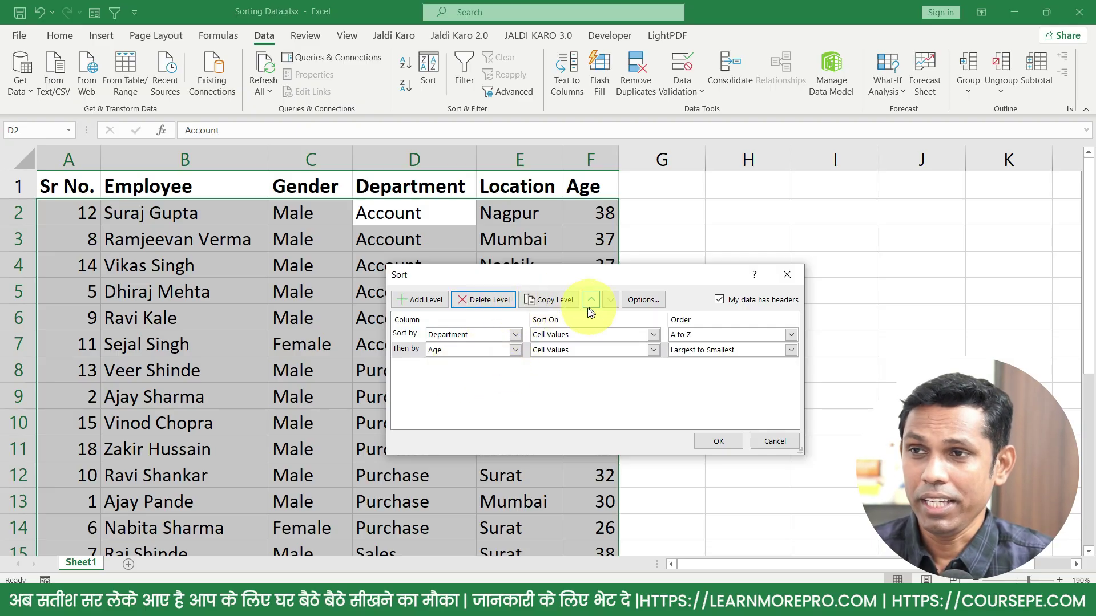
Try sorting the table without treating the first row as headers, and undo that sort.
left_click(719, 299)
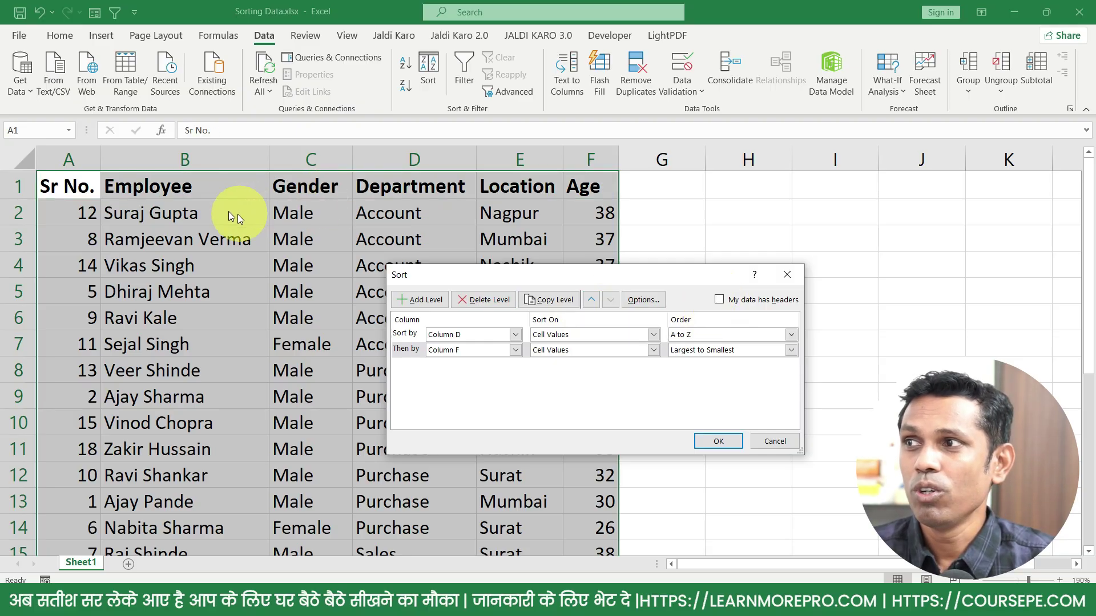
left_click(711, 441)
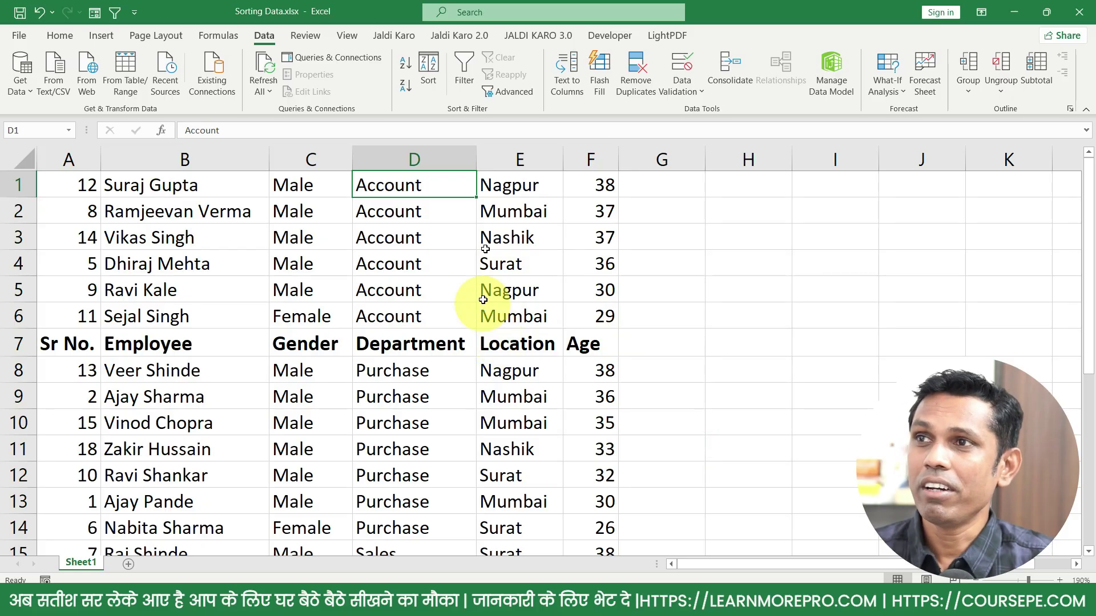
key("ctrl+z")
View the case sensitivity and orientation choices in the custom sort options without changing them.
left_click(433, 72)
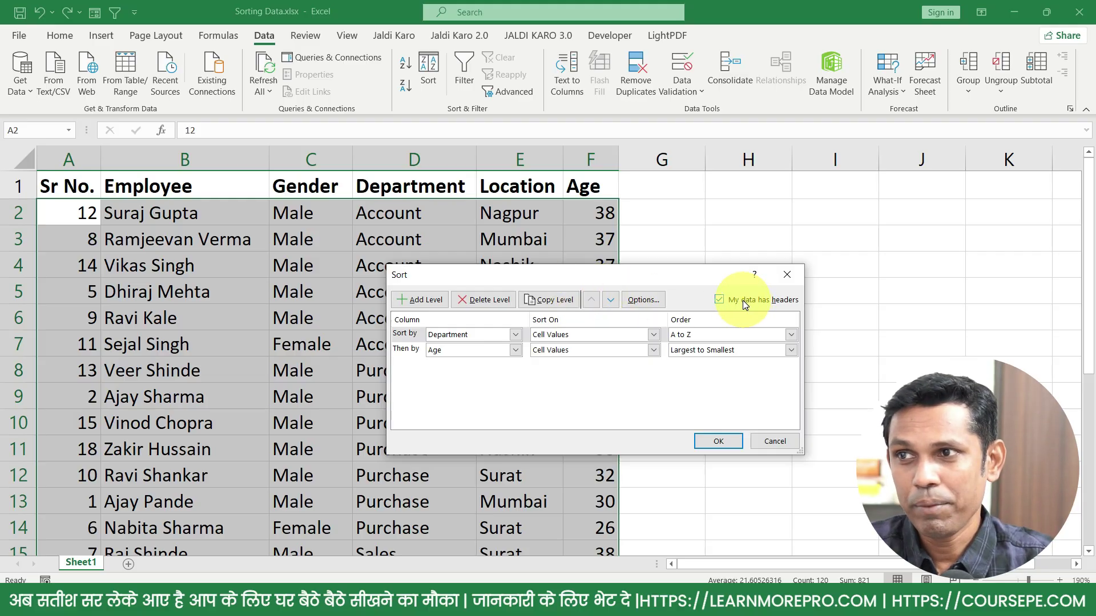
left_click(643, 300)
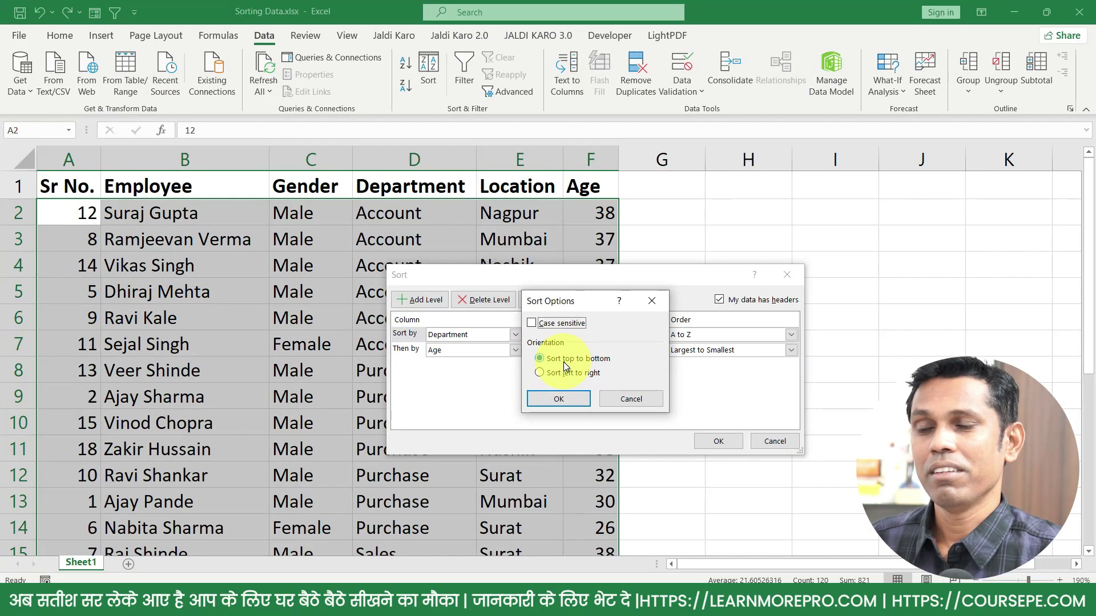
key("Escape")
key("Return")
Set the custom sort for columns A to F to run left to right, deleting the Department level.
left_click(117, 183)
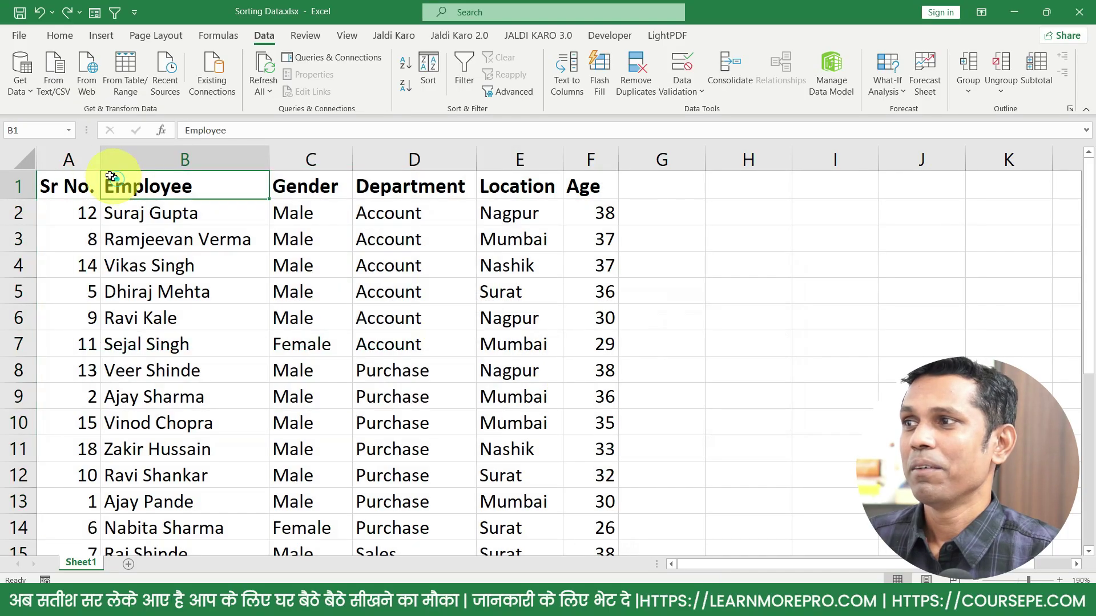
left_click_drag(83, 182, 592, 190)
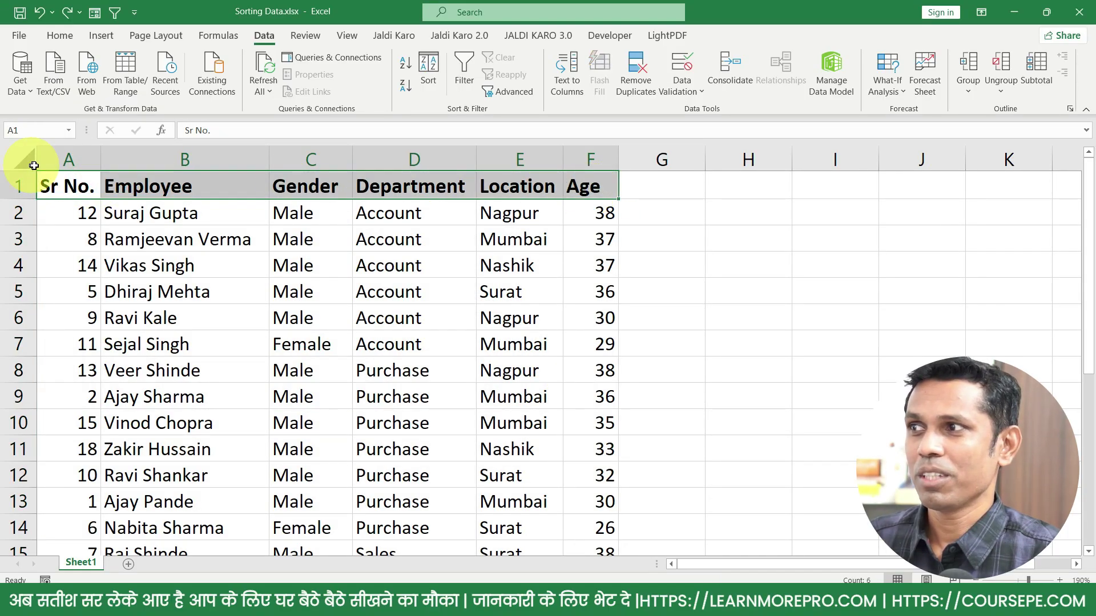
left_click_drag(57, 161, 567, 166)
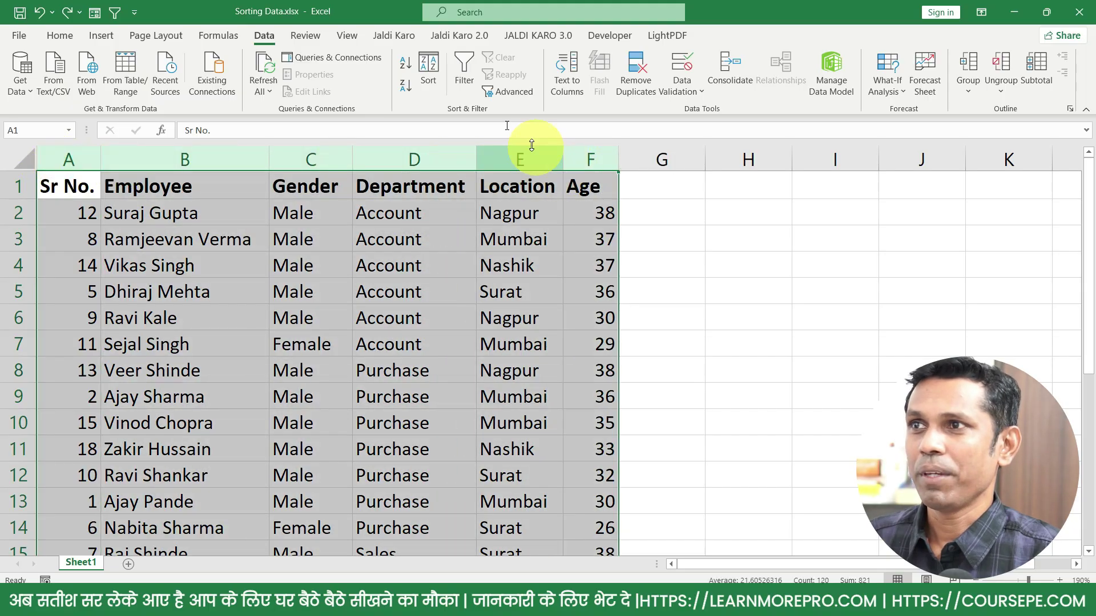
left_click(422, 77)
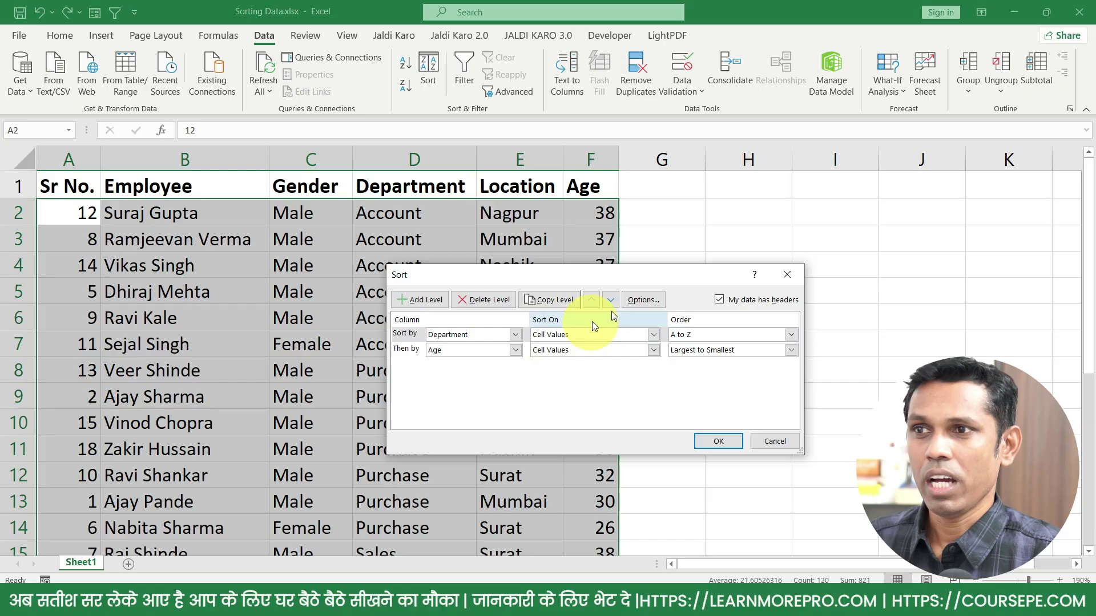
left_click(643, 300)
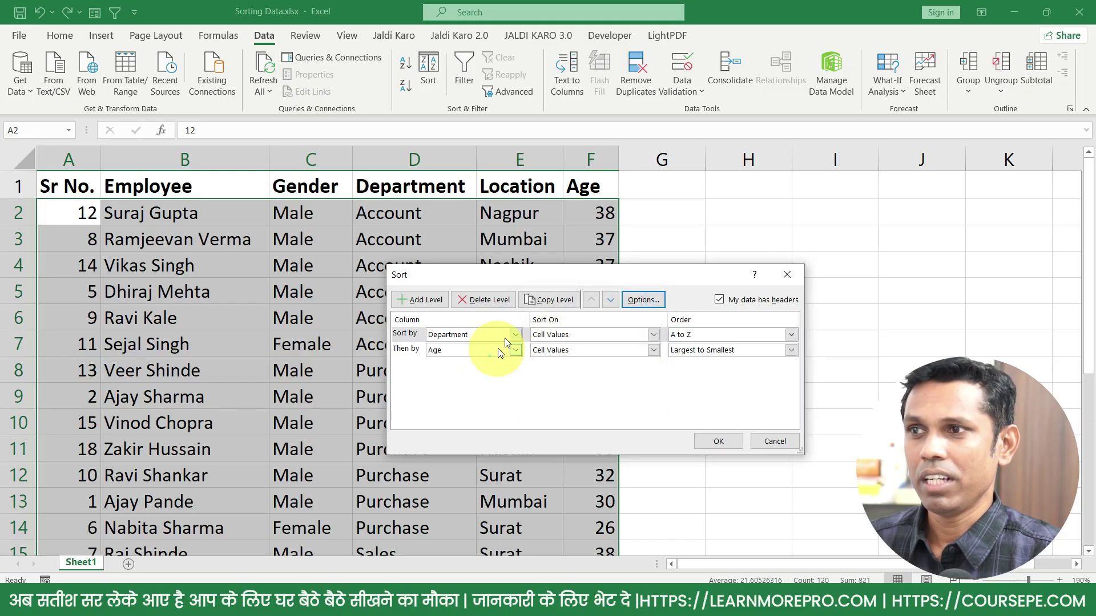
left_click(485, 300)
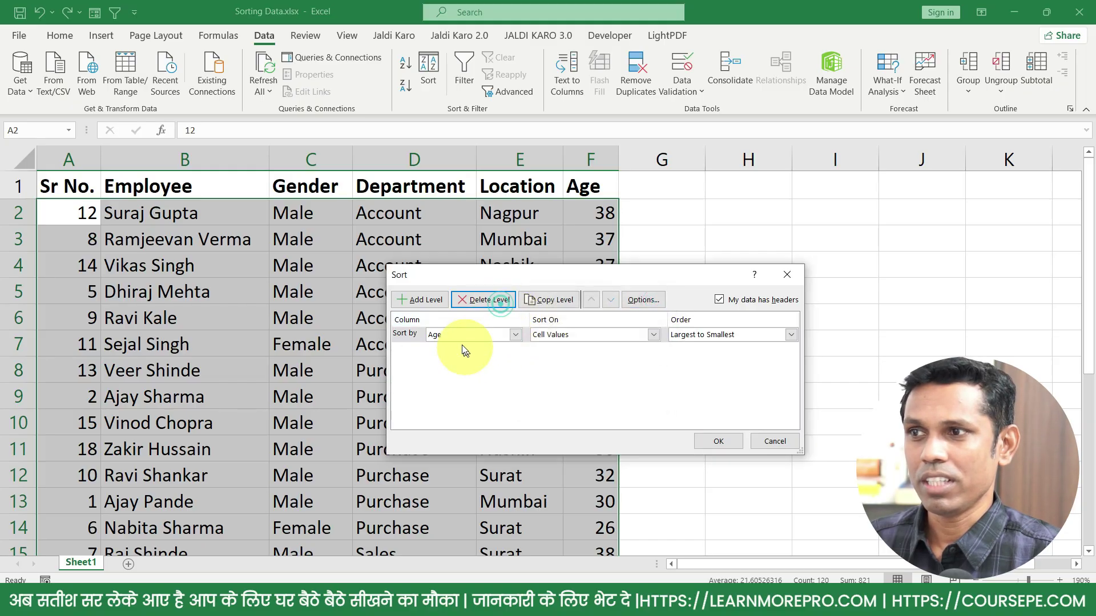
left_click(641, 299)
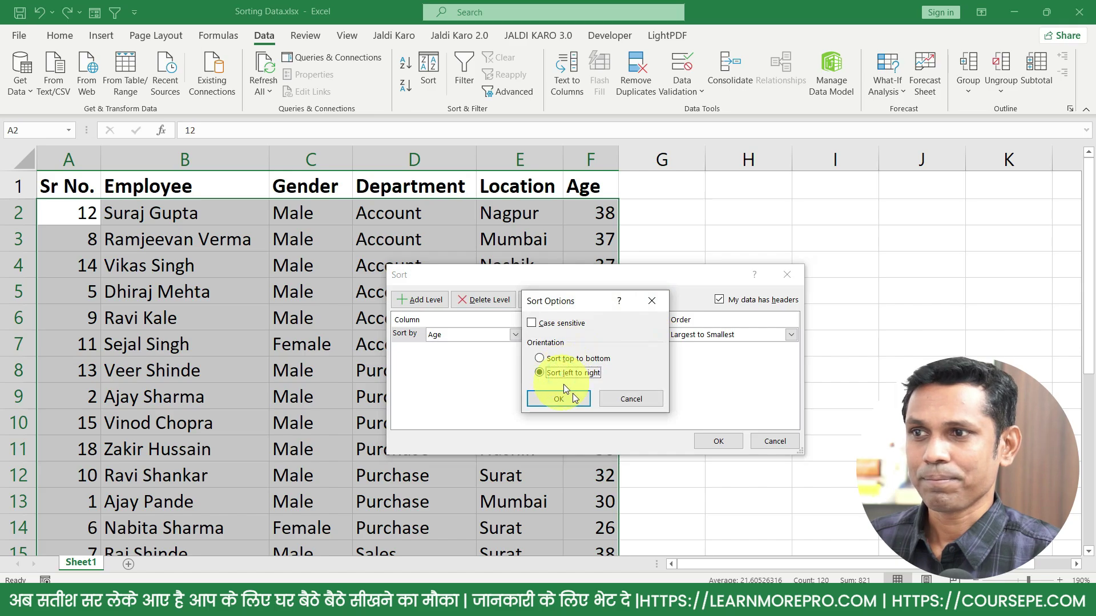
left_click(573, 396)
left_click(650, 302)
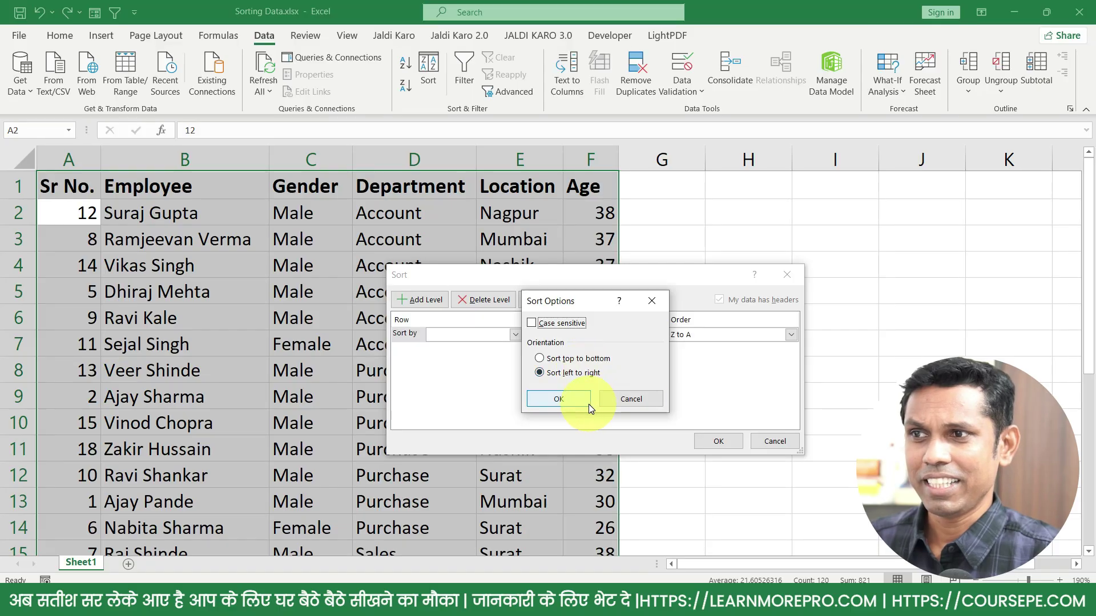
left_click(588, 405)
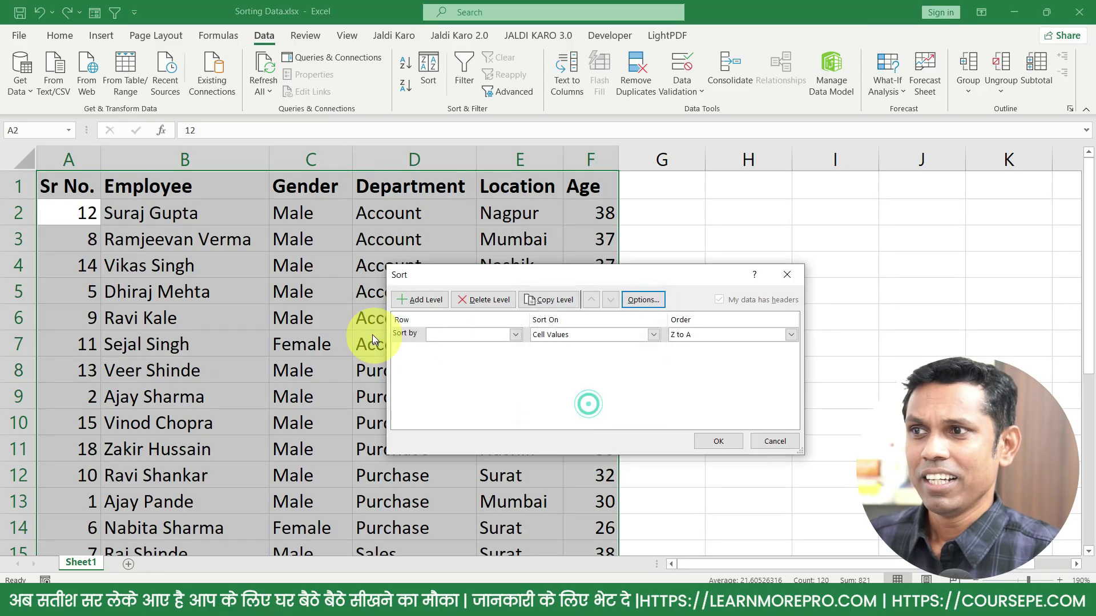
Rearrange the table's columns by sorting on Row 1 in A to Z order.
left_click(448, 335)
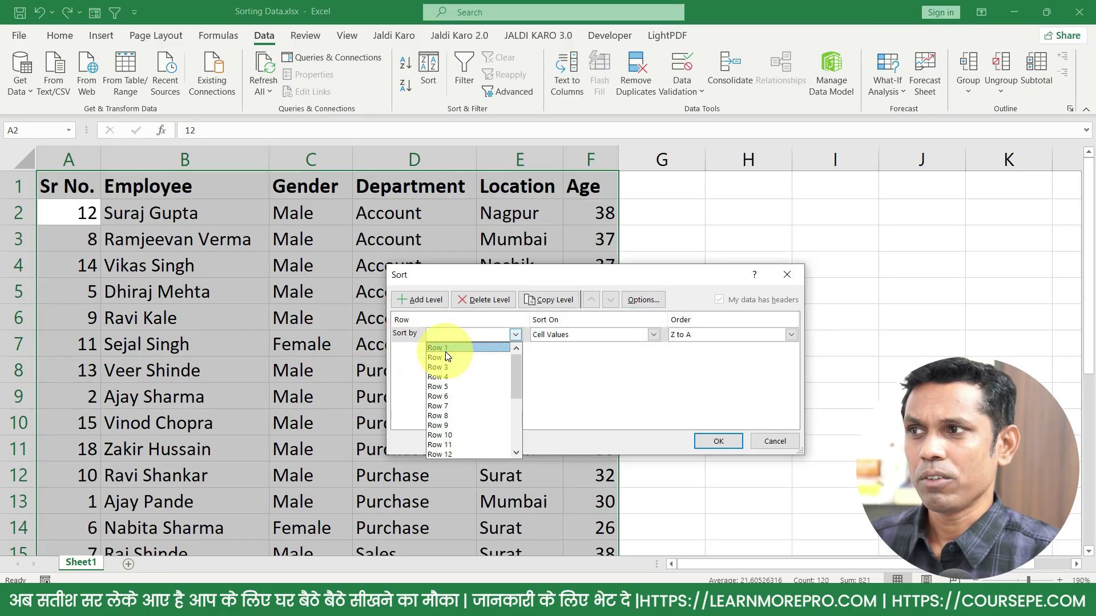
left_click(444, 351)
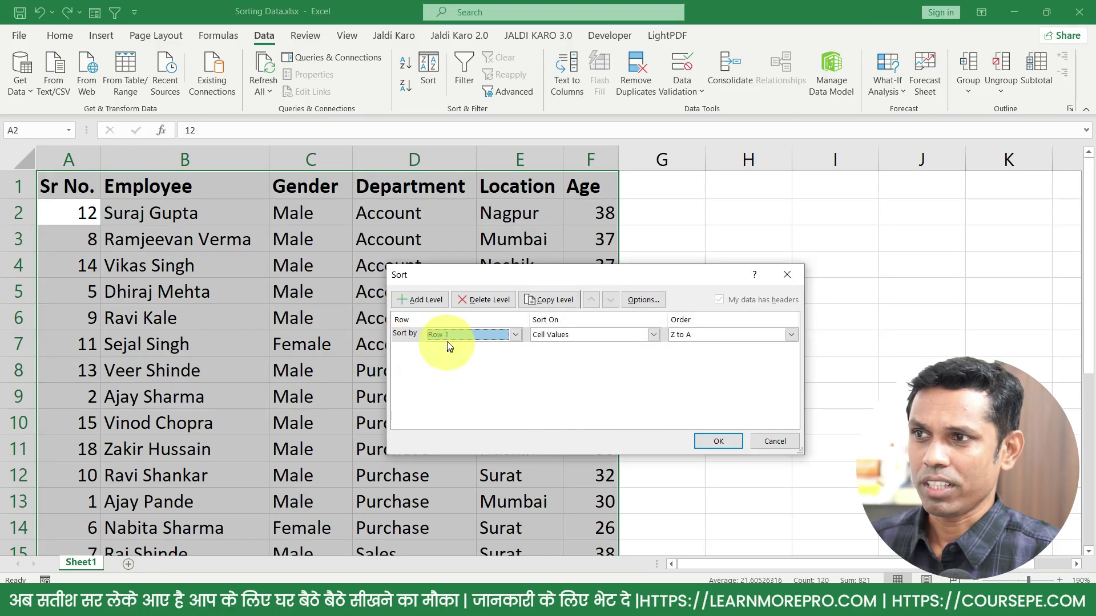
left_click(704, 335)
left_click(698, 348)
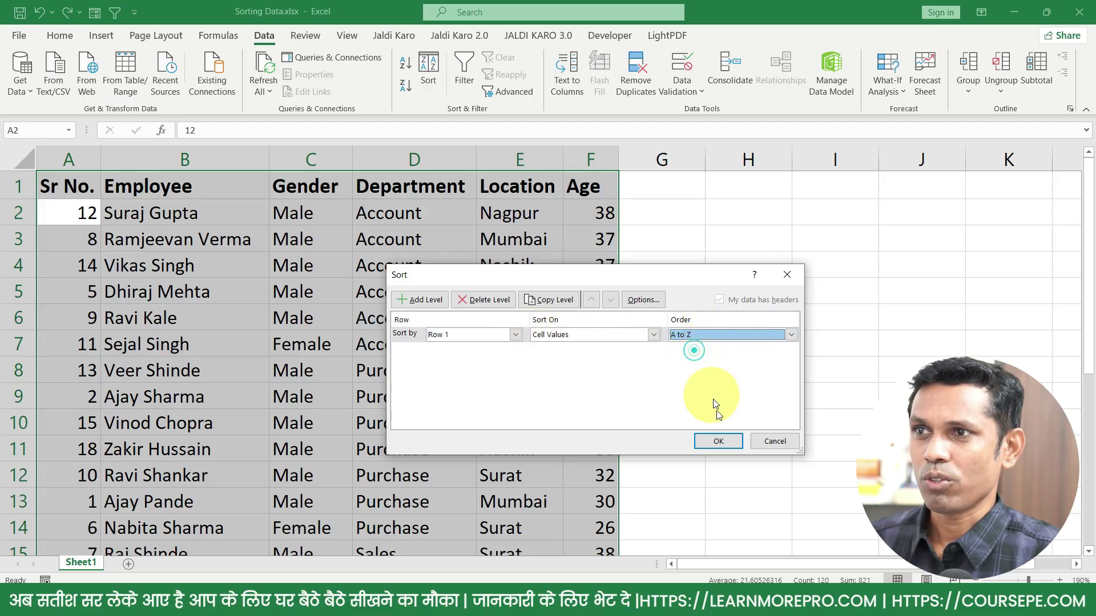
left_click(718, 441)
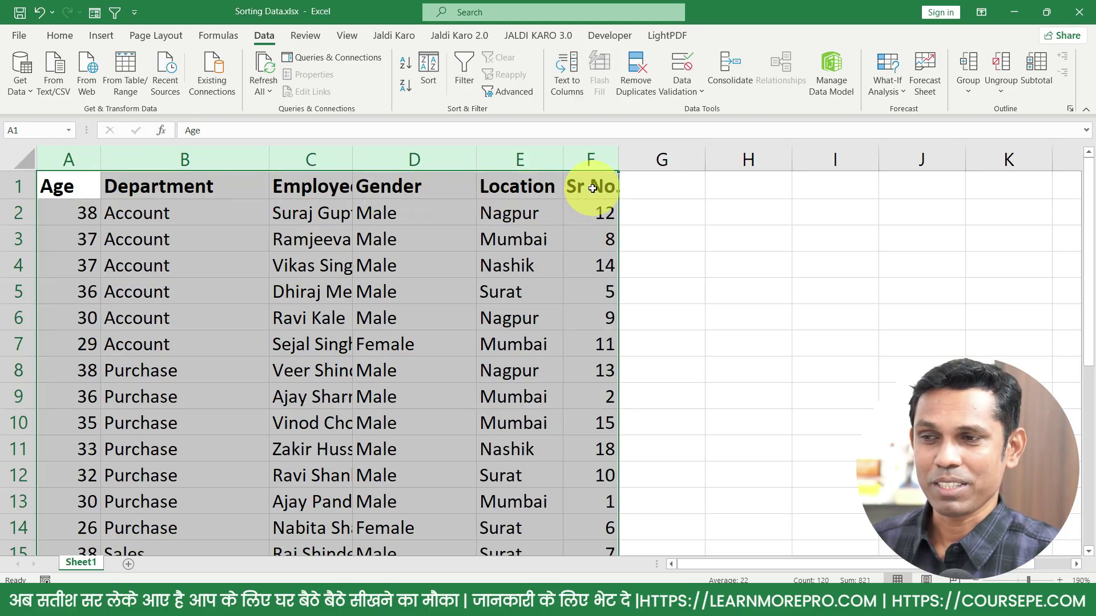
Re-sort the columns by Row 1 in Z to A order and review the sort settings without further changes.
left_click(425, 81)
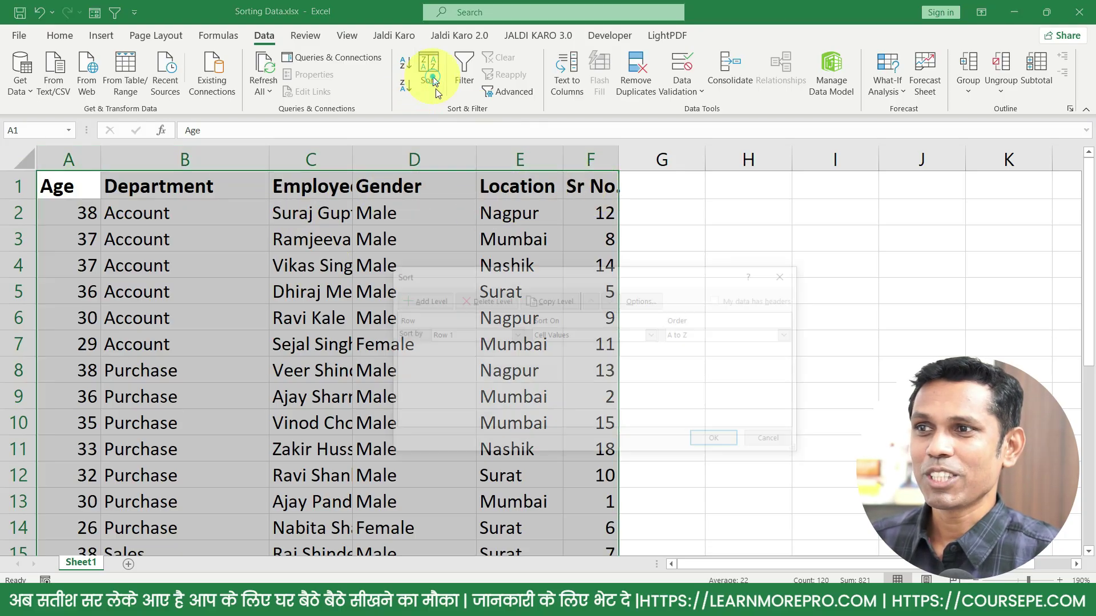
left_click(693, 336)
left_click(691, 357)
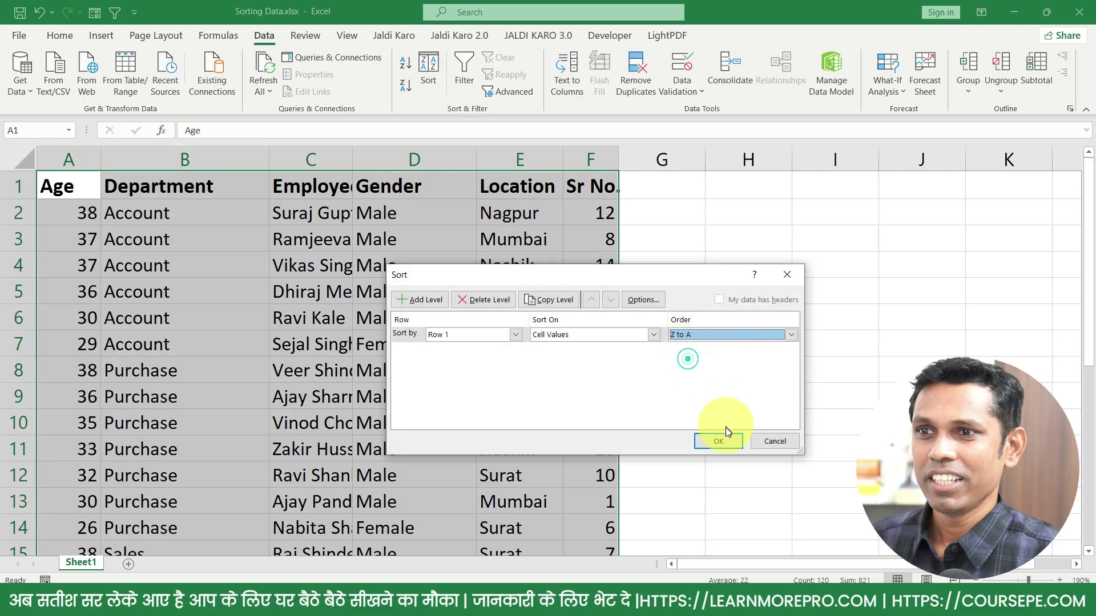
left_click(720, 443)
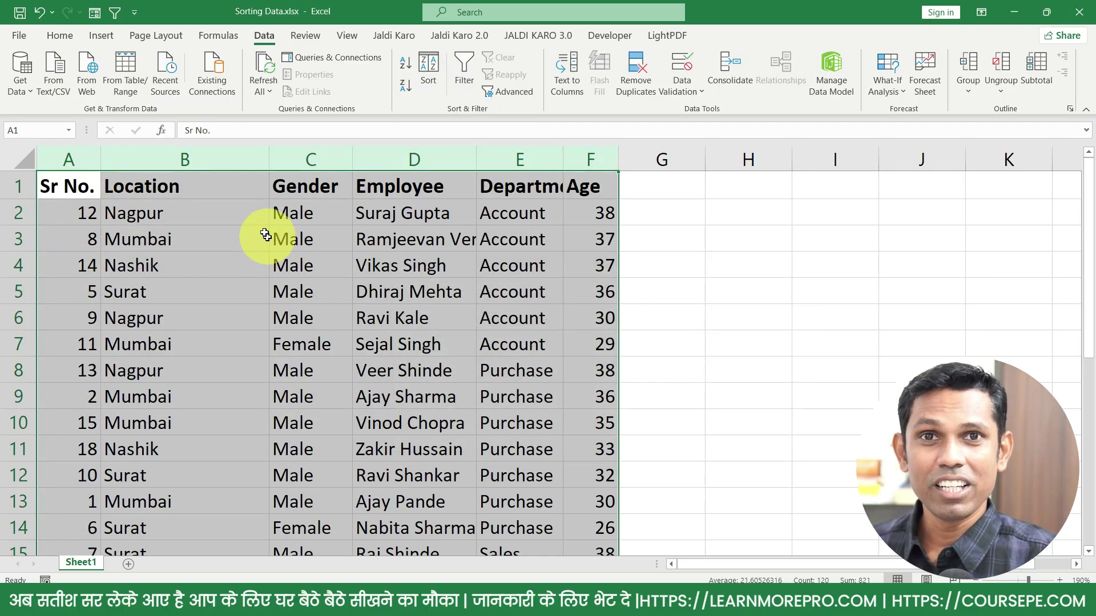
left_click(428, 71)
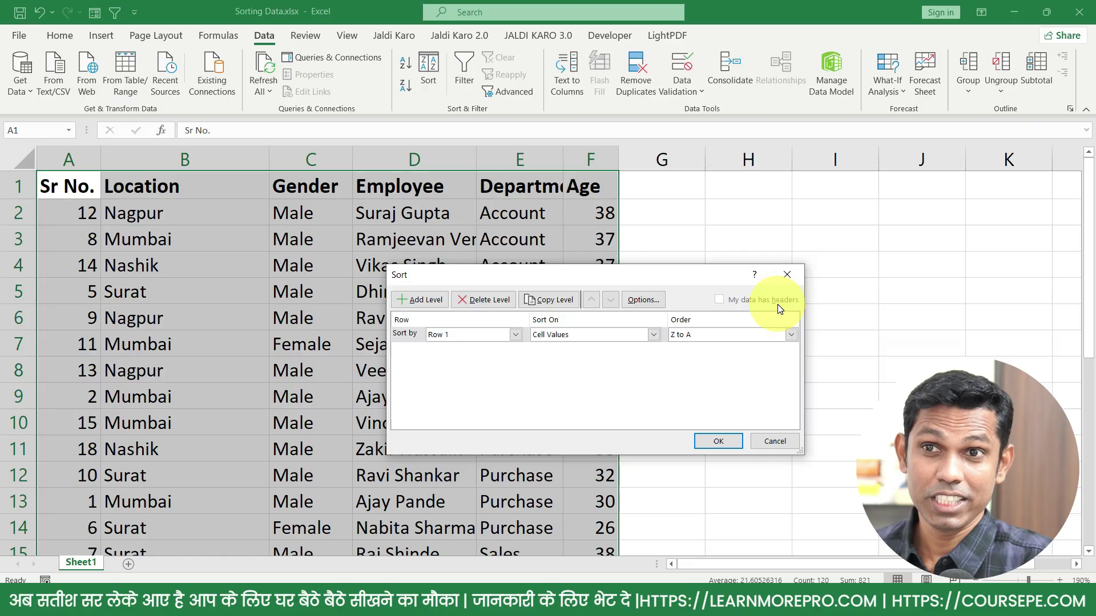
key("Escape")
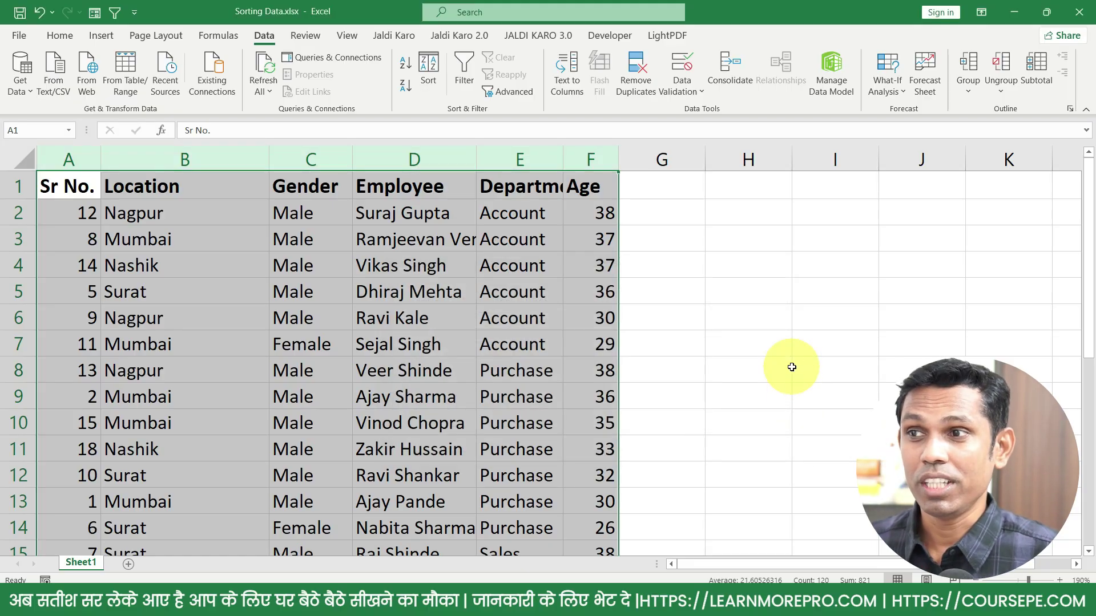